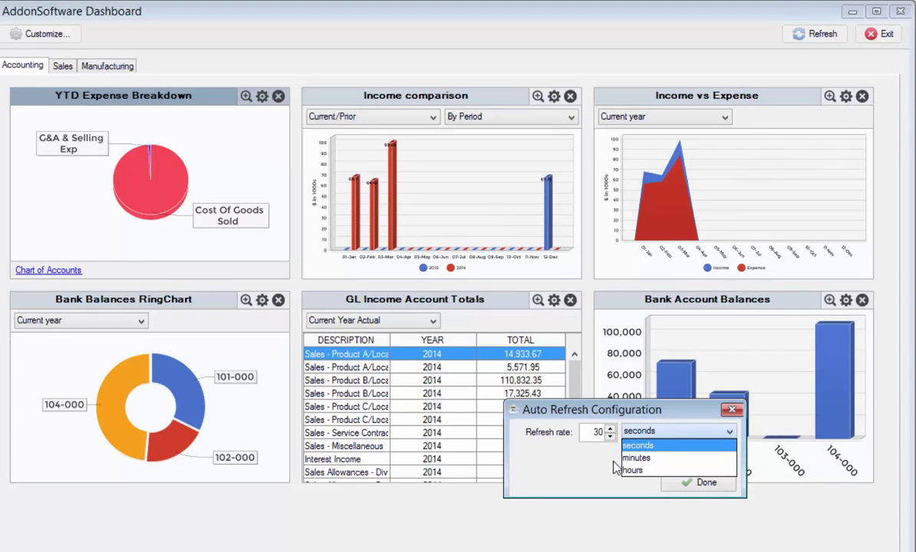
Remove the Bank Balances RingChart and YTD Expense Breakdown widgets, and reorder the rest with Bank Account Balances second and Income vs Expense last
{"action": "left_click", "coordinate": [675, 485]}
{"action": "left_click", "coordinate": [675, 484]}
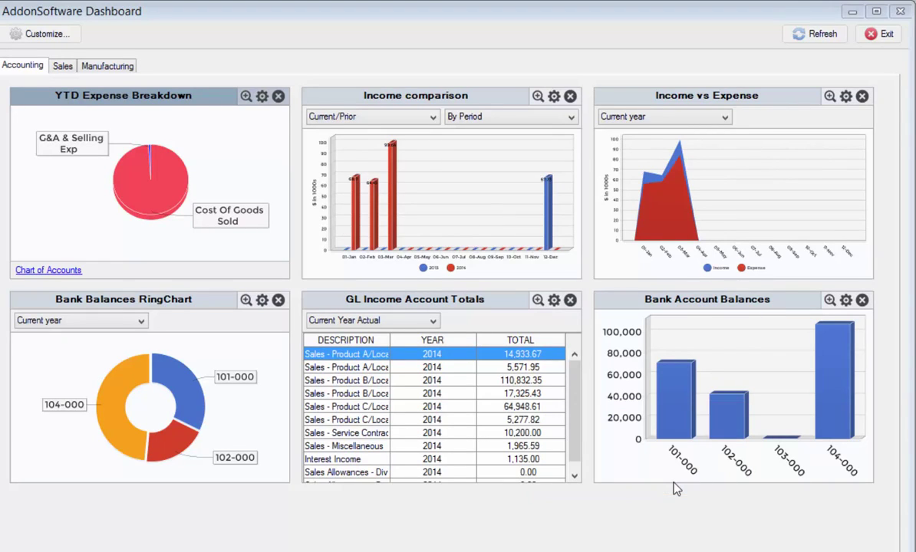
{"action": "left_click", "coordinate": [277, 300]}
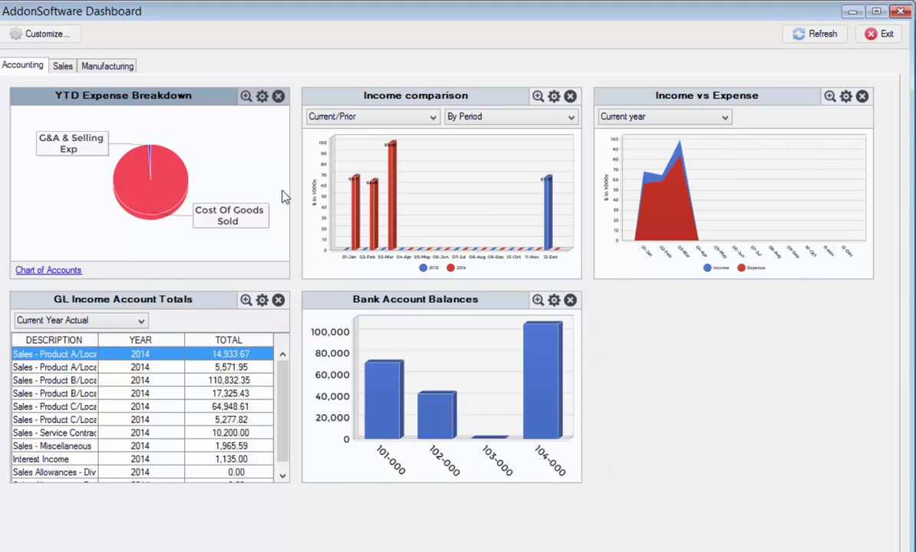
{"action": "left_click", "coordinate": [278, 95]}
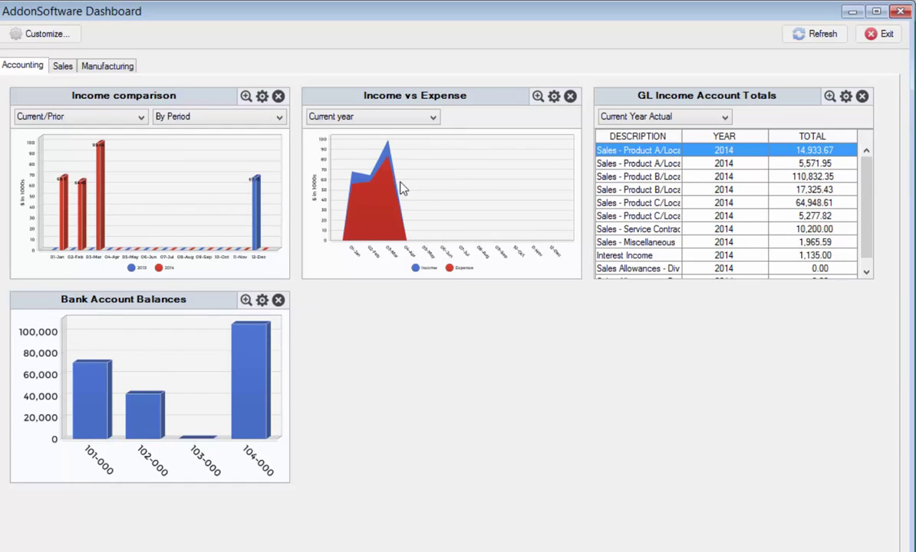
{"action": "left_click_drag", "start_coordinate": [420, 102], "coordinate": [245, 320]}
{"action": "left_click_drag", "start_coordinate": [732, 96], "coordinate": [436, 106]}
Customize the Accounting dashboard by adding the Bank Balances RingChart and YTD Expense Breakdown widgets back
{"action": "left_click", "coordinate": [60, 34]}
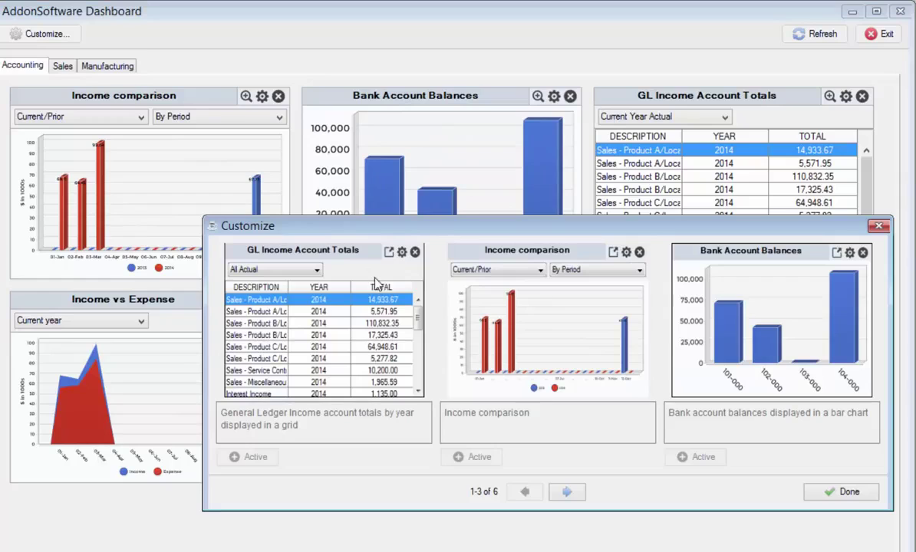
{"action": "left_click", "coordinate": [568, 491]}
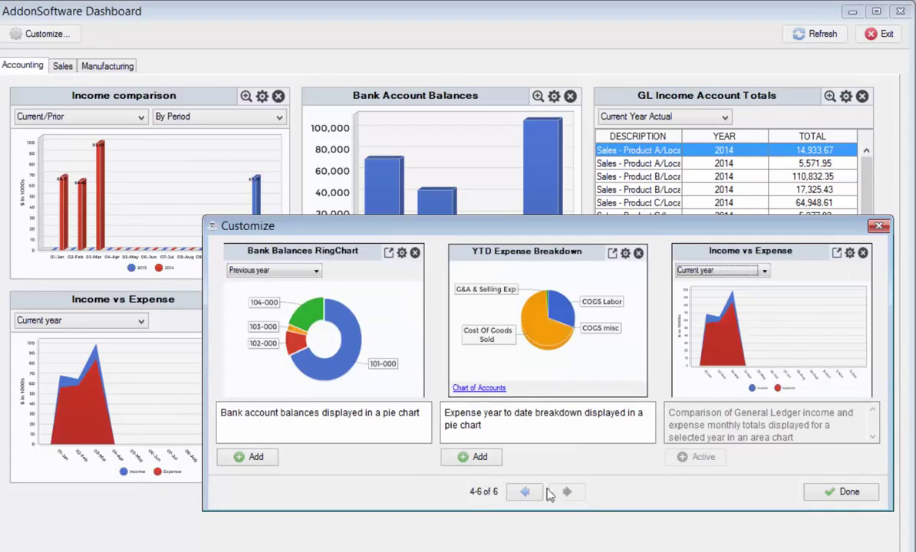
{"action": "left_click", "coordinate": [273, 459]}
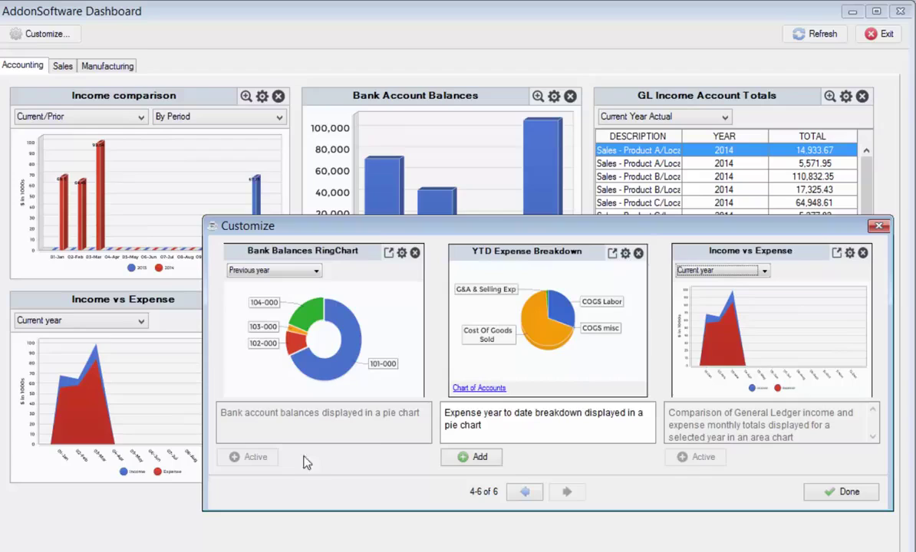
{"action": "left_click", "coordinate": [477, 459]}
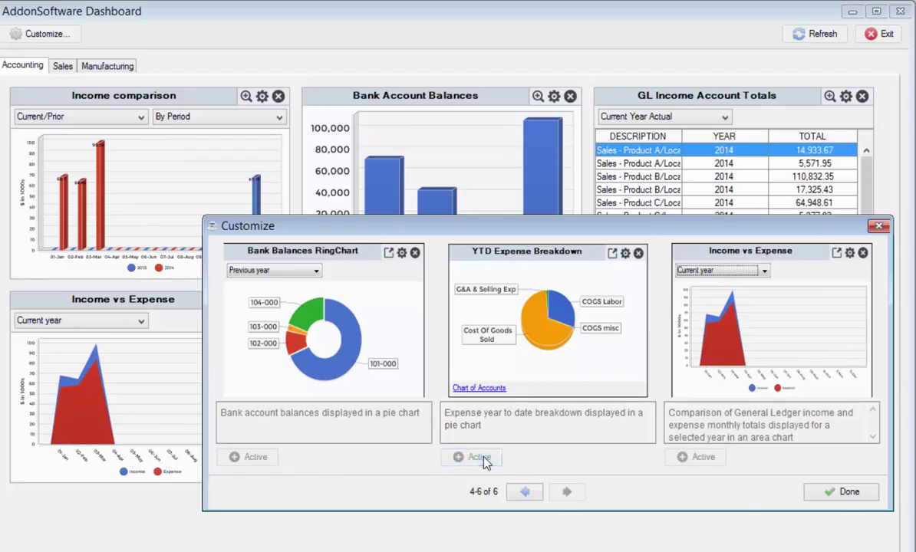
{"action": "left_click", "coordinate": [840, 492]}
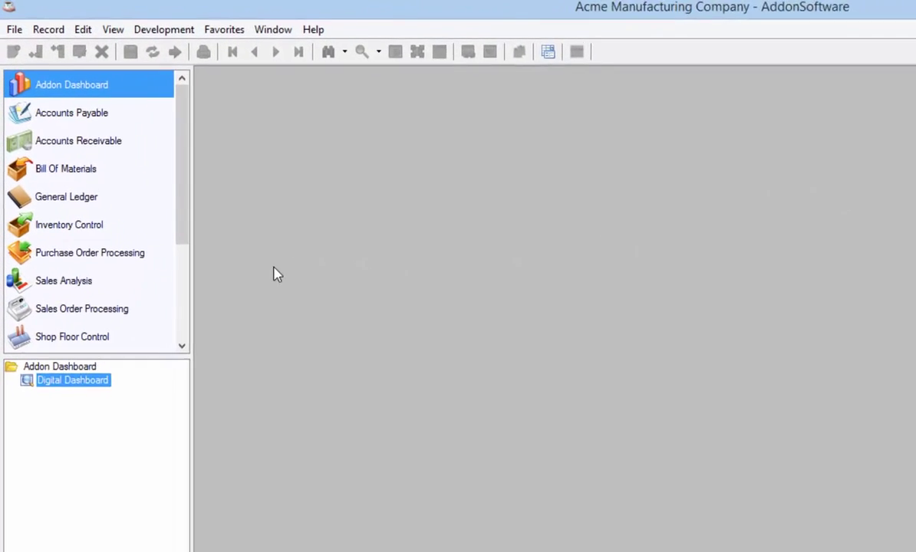
View the Accounts Payable module's tasks, including the contents of its Reports and Period End Processing folders
{"action": "left_click", "coordinate": [91, 126]}
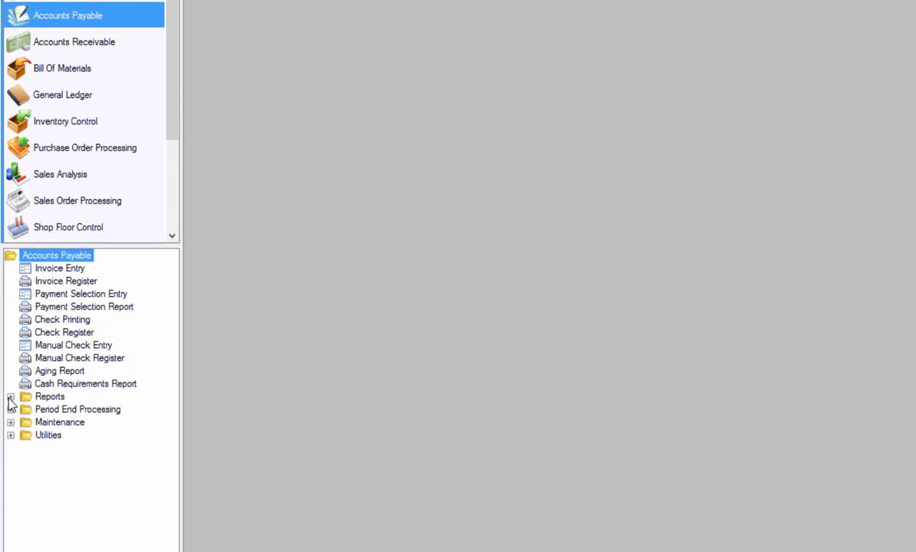
{"action": "left_click", "coordinate": [11, 397]}
{"action": "left_click", "coordinate": [10, 473]}
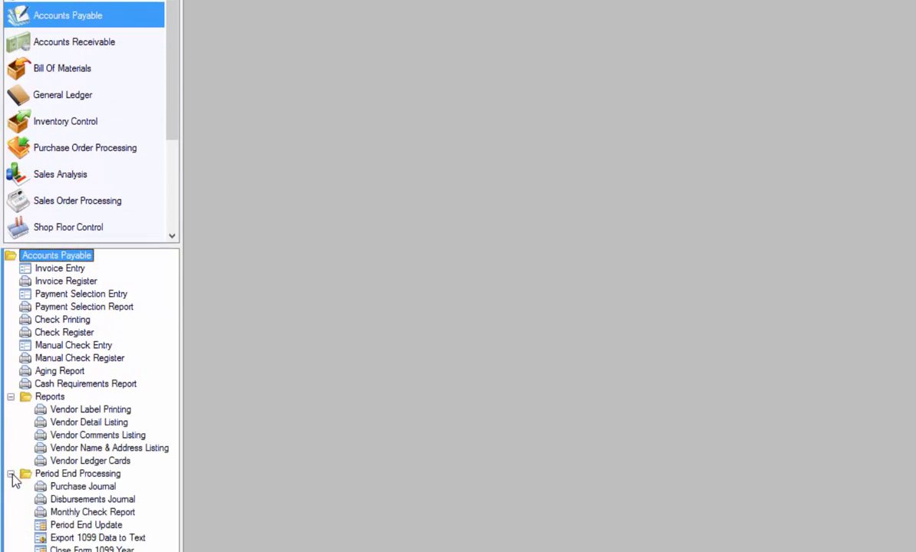
{"action": "left_click", "coordinate": [11, 474]}
{"action": "left_click", "coordinate": [11, 396]}
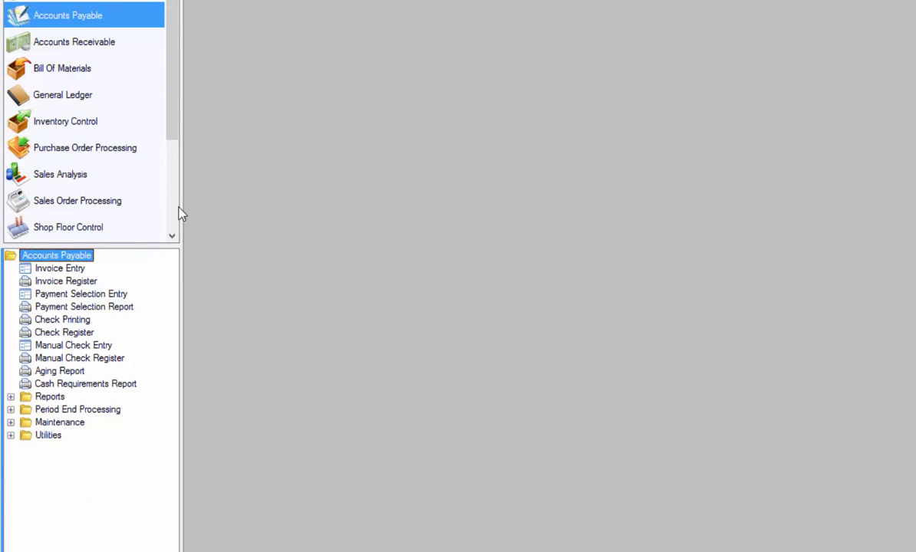
View the task lists of the Accounts Receivable, General Ledger and Accounts Payable modules
{"action": "left_click", "coordinate": [99, 42]}
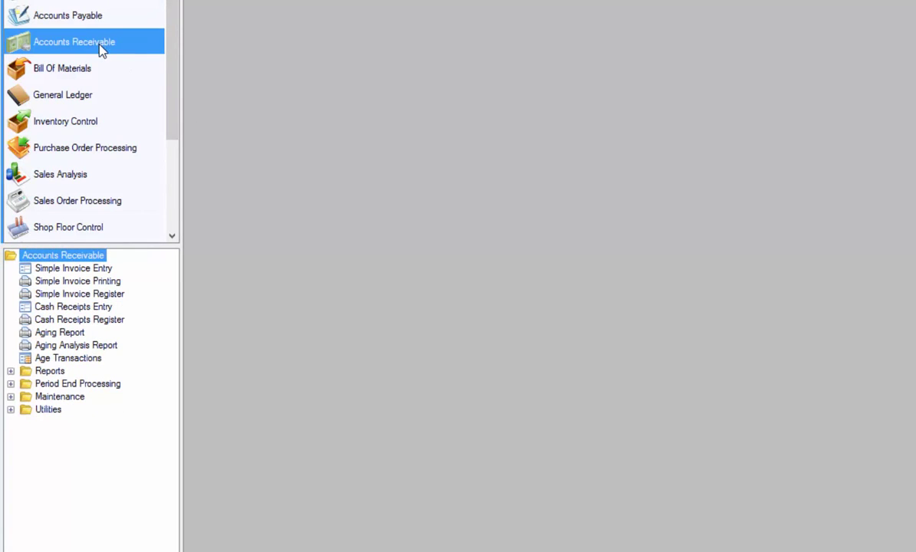
{"action": "left_click", "coordinate": [68, 98]}
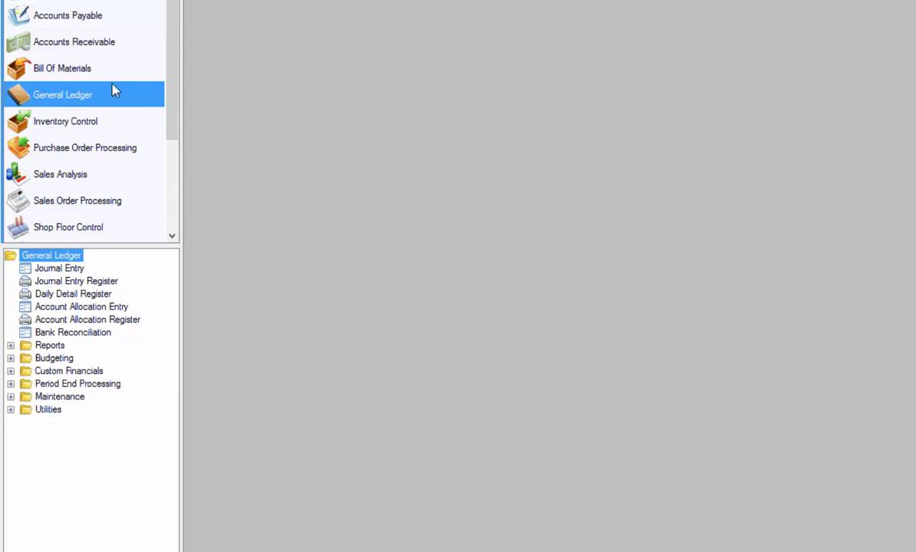
{"action": "left_click_drag", "start_coordinate": [172, 67], "coordinate": [215, 61]}
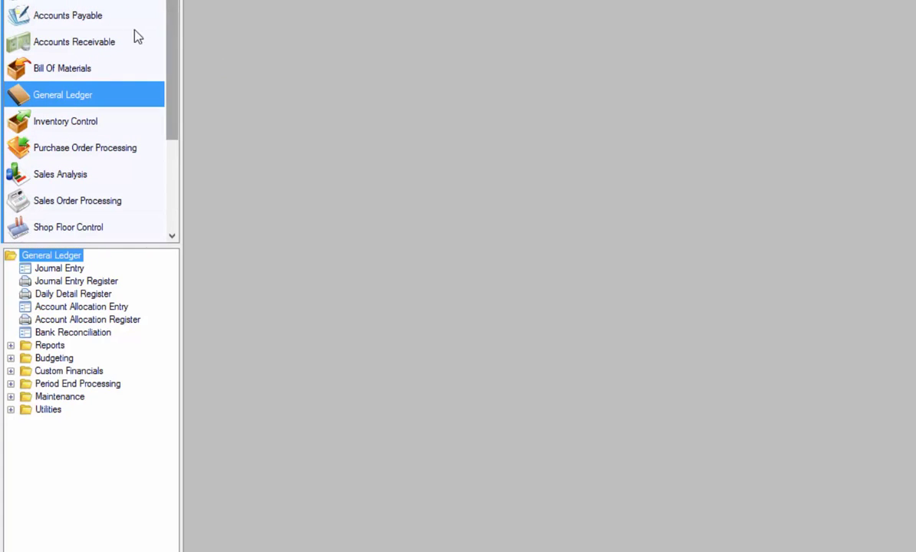
{"action": "left_click", "coordinate": [98, 19]}
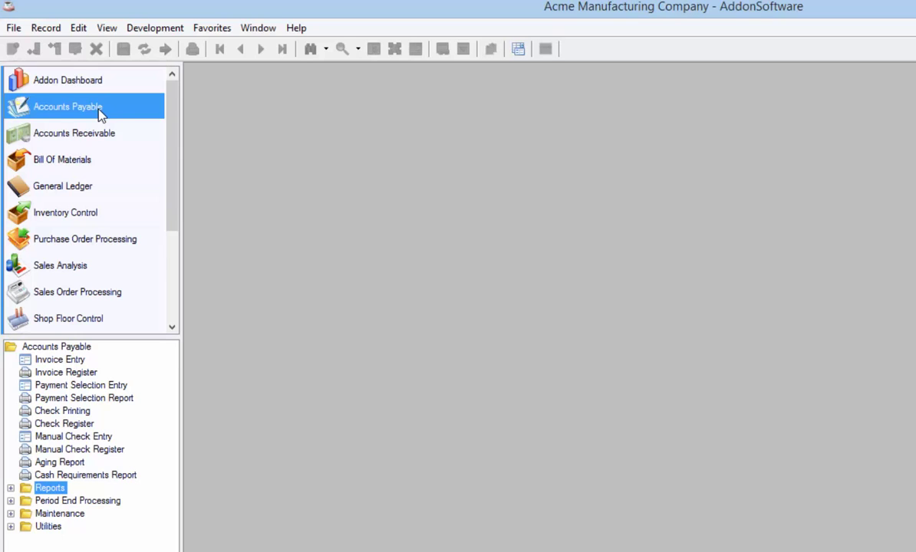
Open the Customers form from Accounts Receivable maintenance and browse to the last customer record
{"action": "left_click", "coordinate": [89, 135]}
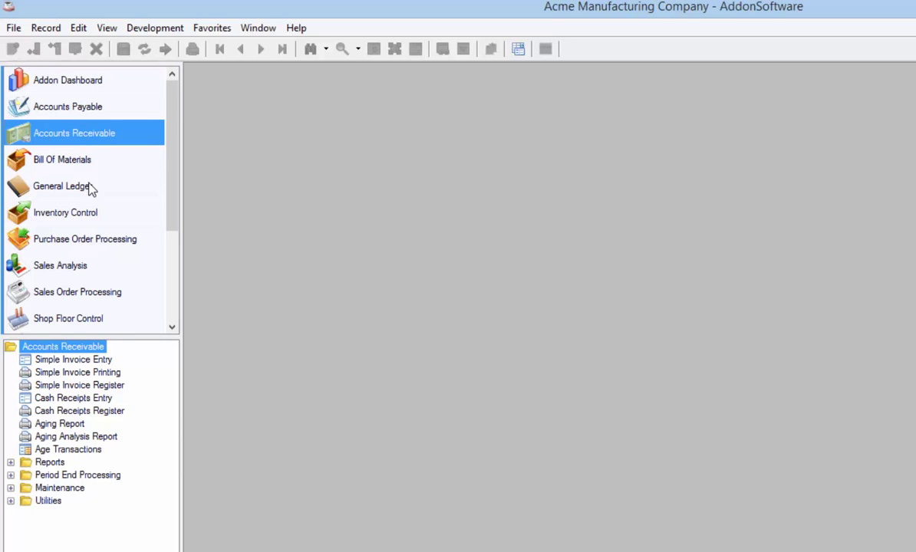
{"action": "left_click", "coordinate": [10, 488]}
{"action": "double_click", "coordinate": [68, 501]}
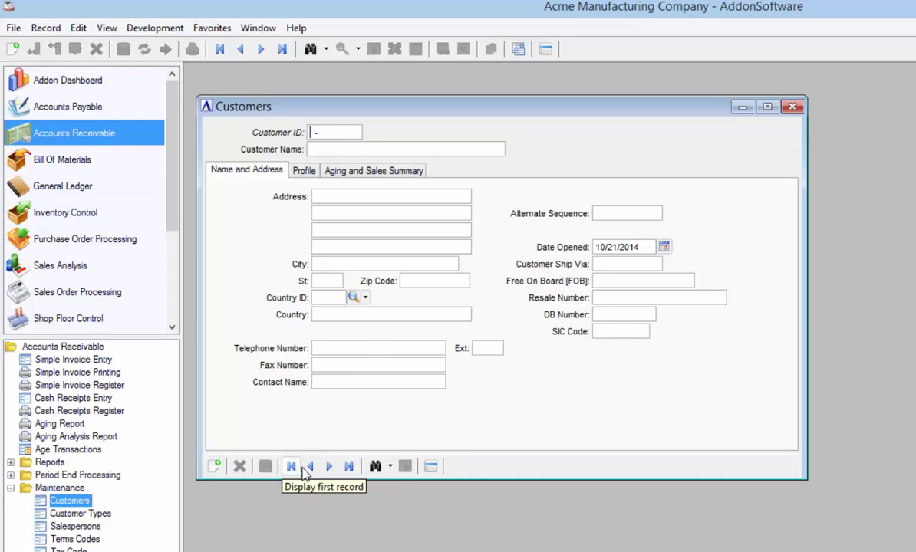
{"action": "left_click", "coordinate": [328, 467]}
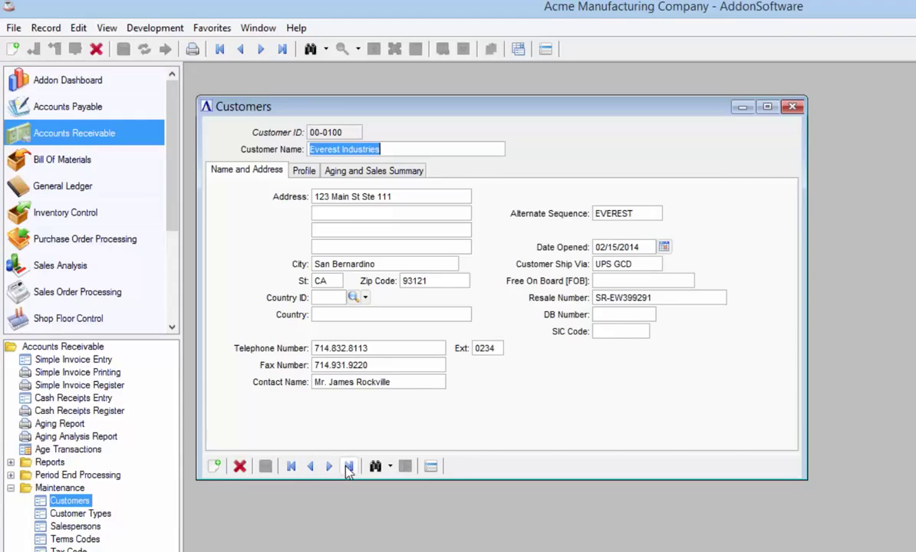
{"action": "left_click", "coordinate": [348, 467]}
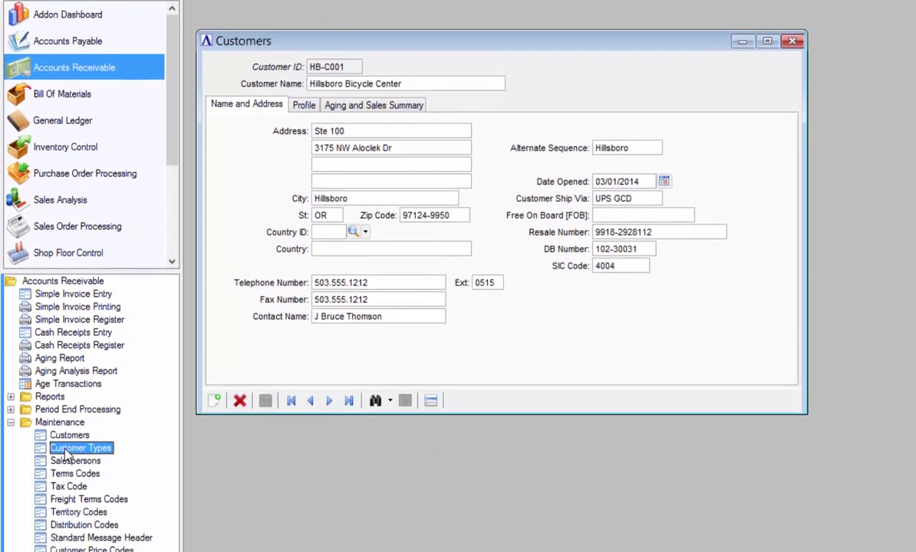
Launch the Customer Types form in SDI mode, move its standalone window, and close it
{"action": "right_click", "coordinate": [98, 515]}
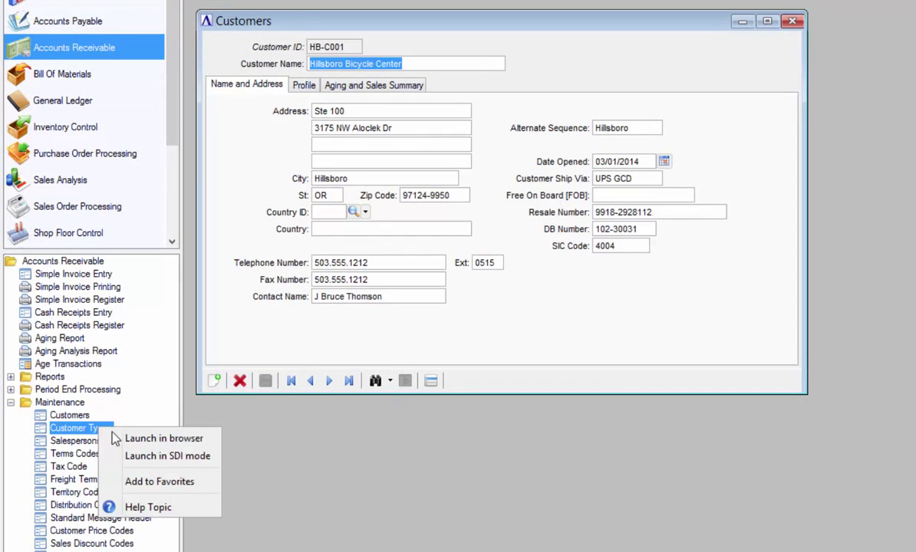
{"action": "left_click", "coordinate": [129, 456]}
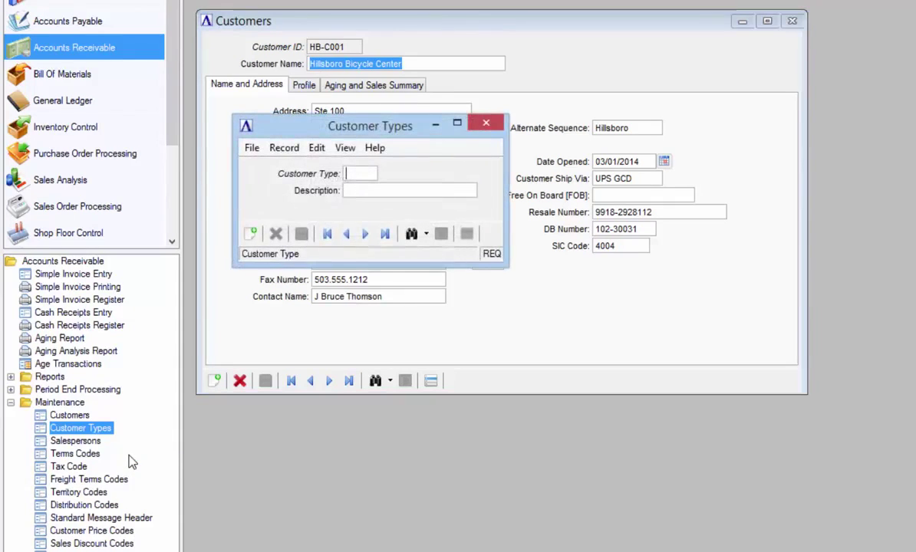
{"action": "left_click_drag", "start_coordinate": [320, 116], "coordinate": [368, 159]}
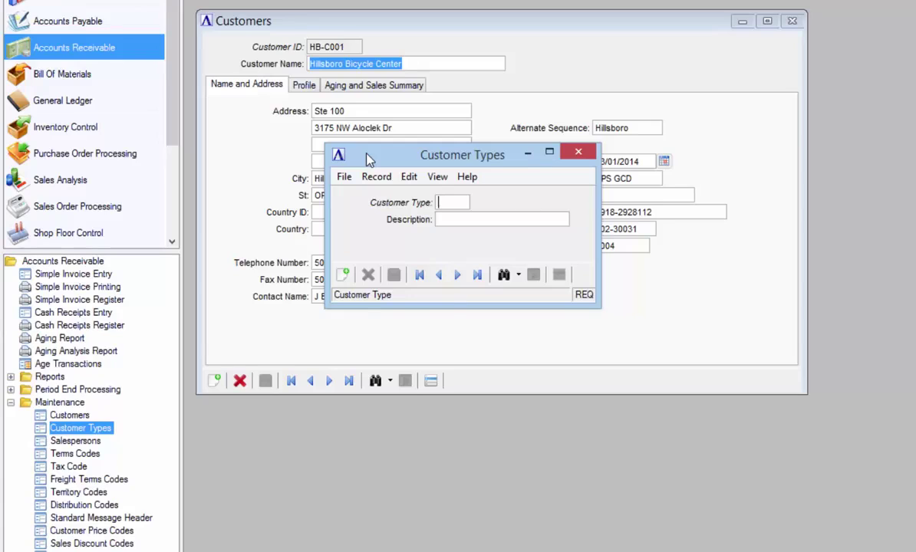
{"action": "key", "text": "alt+F4"}
Launch the Salespersons form in the web browser and step forward through its records
{"action": "right_click", "coordinate": [89, 443]}
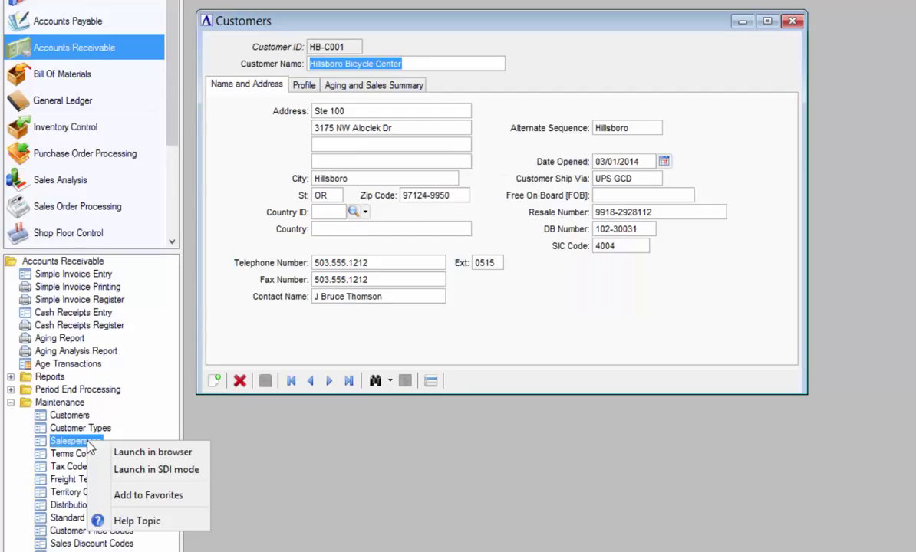
{"action": "left_click", "coordinate": [160, 454]}
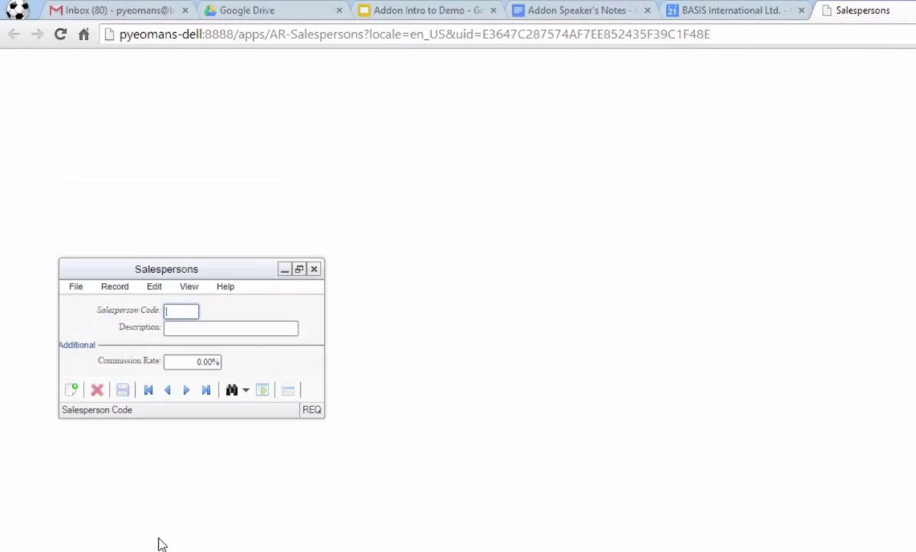
{"action": "left_click", "coordinate": [185, 391]}
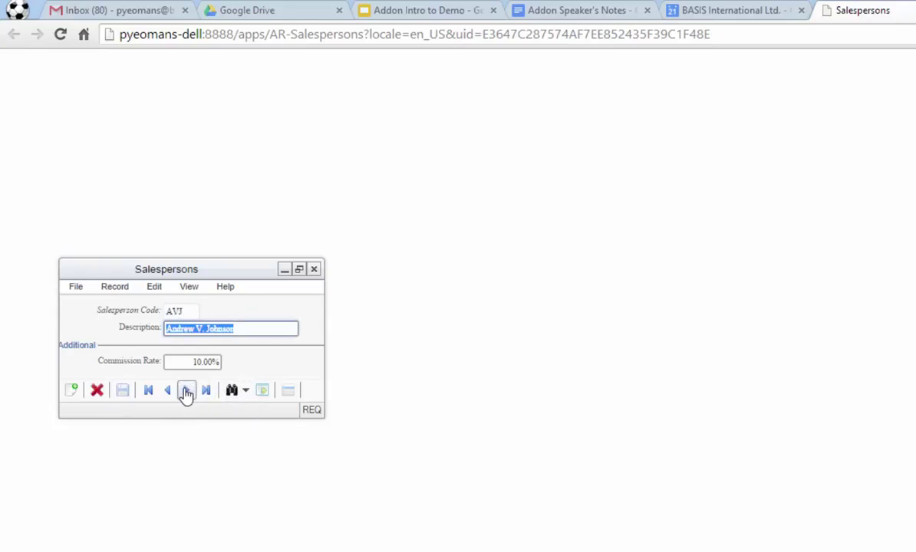
{"action": "left_click", "coordinate": [186, 391]}
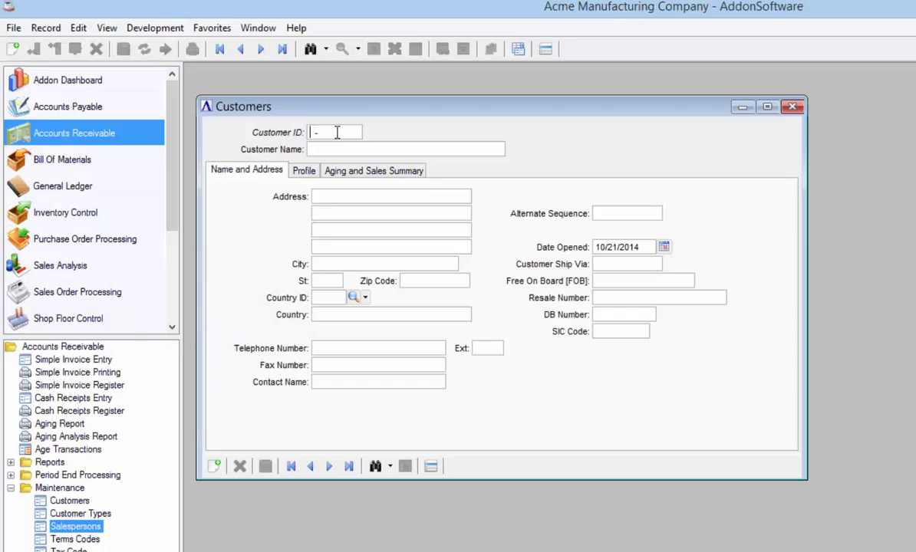
Retrieve the Everest Industries record by its customer ID and view its profile and its aging and sales summary
{"action": "type", "text": "0-0100"}
{"action": "key", "text": "Tab"}
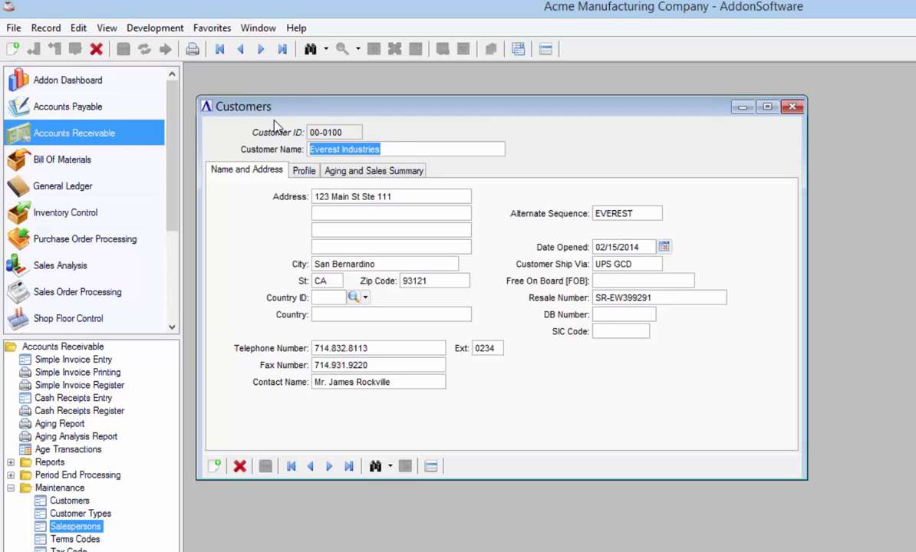
{"action": "left_click", "coordinate": [297, 170]}
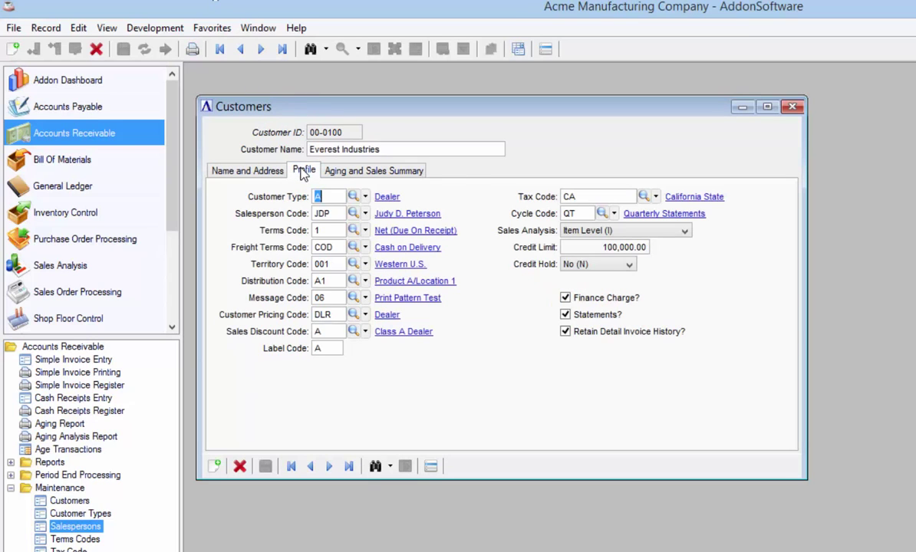
{"action": "left_click", "coordinate": [343, 172]}
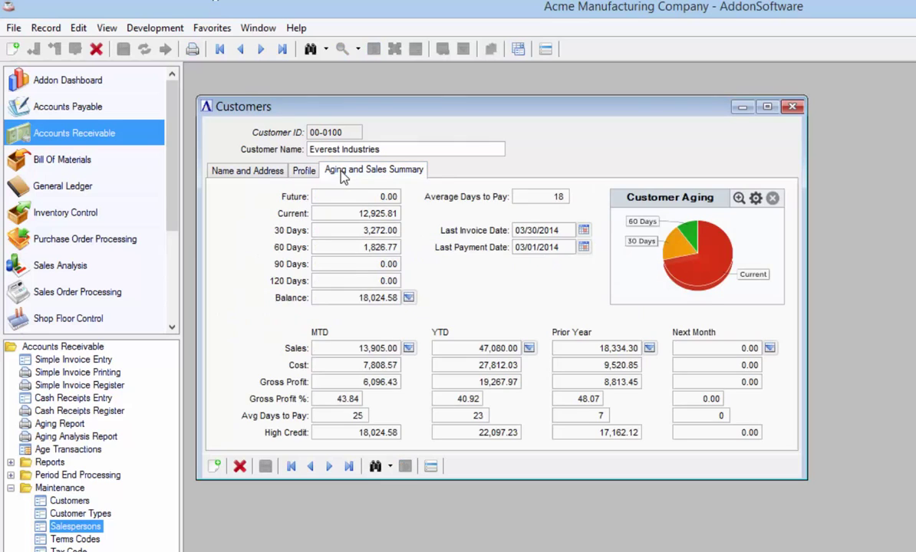
Return to the customer's name and address details and view the additional options offered for the record
{"action": "left_click", "coordinate": [272, 172]}
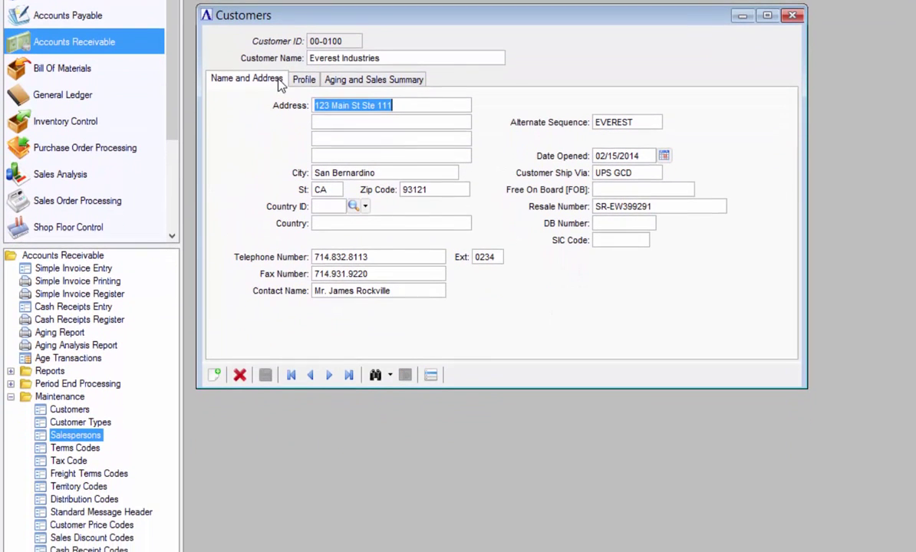
{"action": "left_click", "coordinate": [430, 375]}
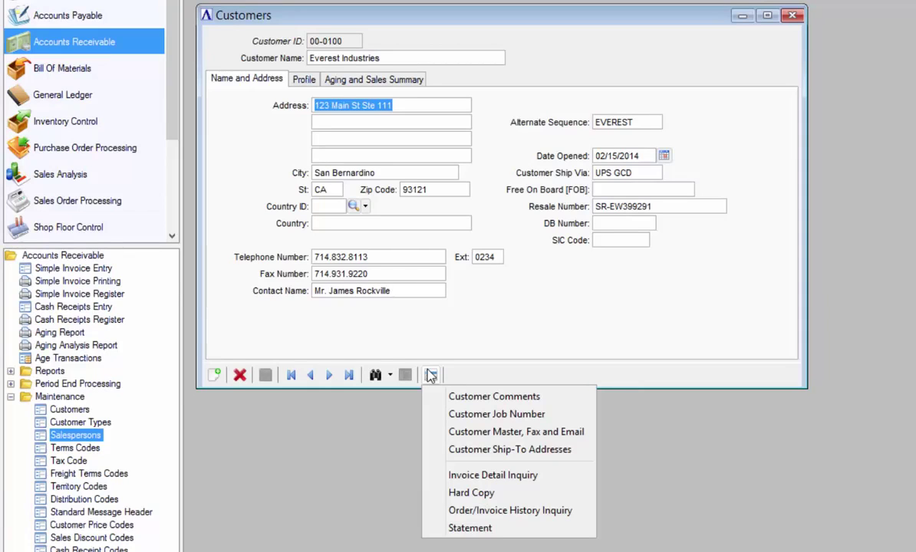
{"action": "left_click", "coordinate": [499, 305]}
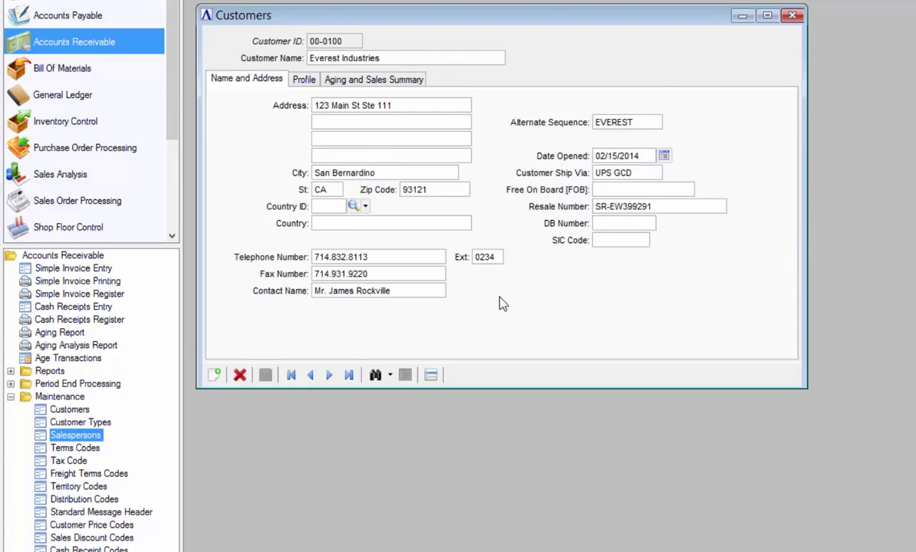
View the customer's profile, and drill down from the balance in the aging and sales summary to the invoice detail
{"action": "left_click", "coordinate": [304, 80]}
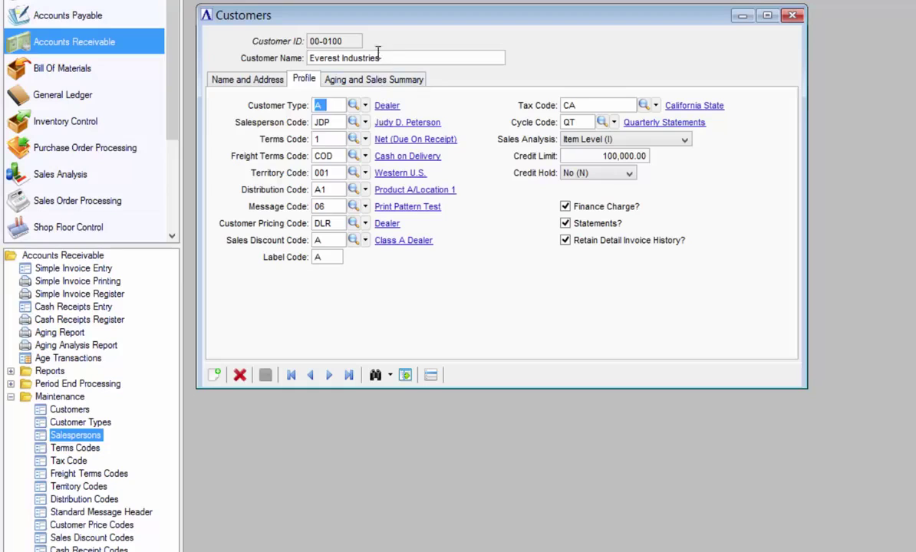
{"action": "left_click", "coordinate": [373, 84]}
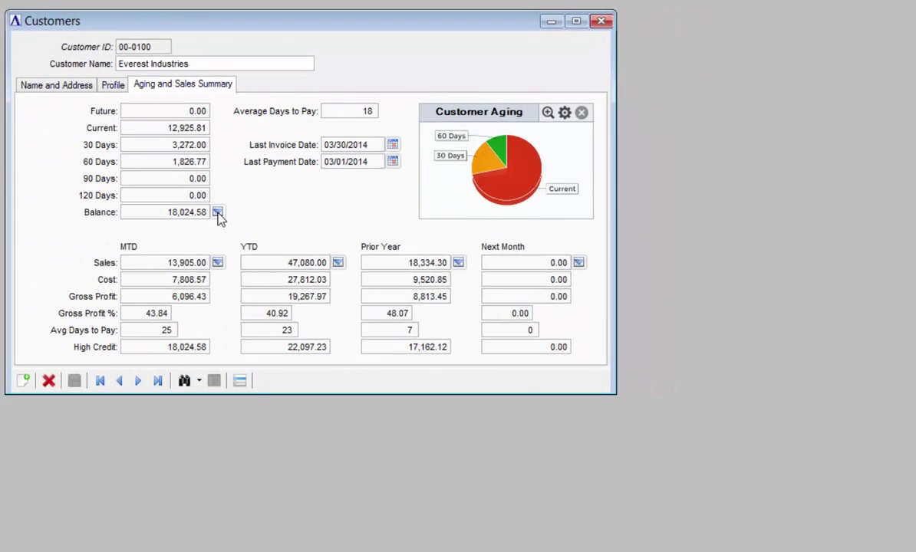
{"action": "left_click", "coordinate": [218, 213]}
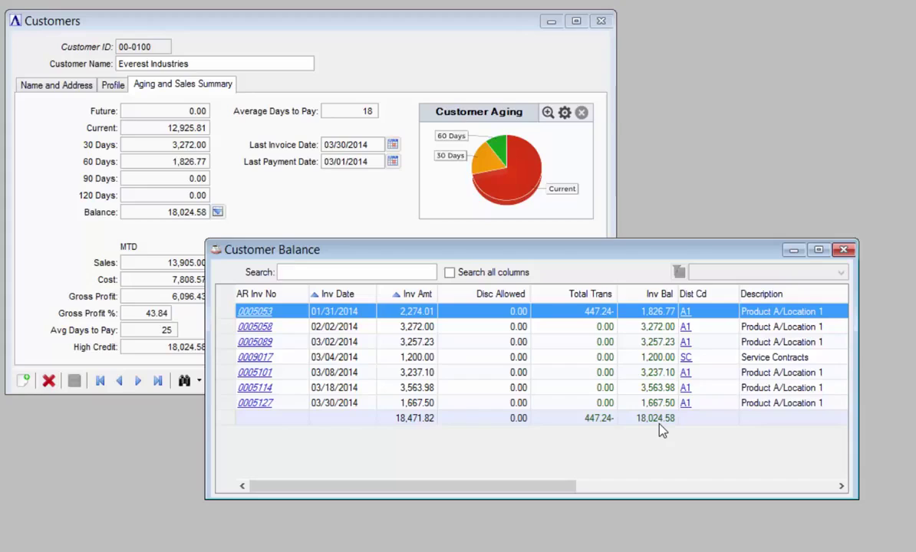
View the detail transactions of the 01/31/2014 invoice, and re-sort the customer balance list by invoice date before closing it
{"action": "double_click", "coordinate": [261, 315]}
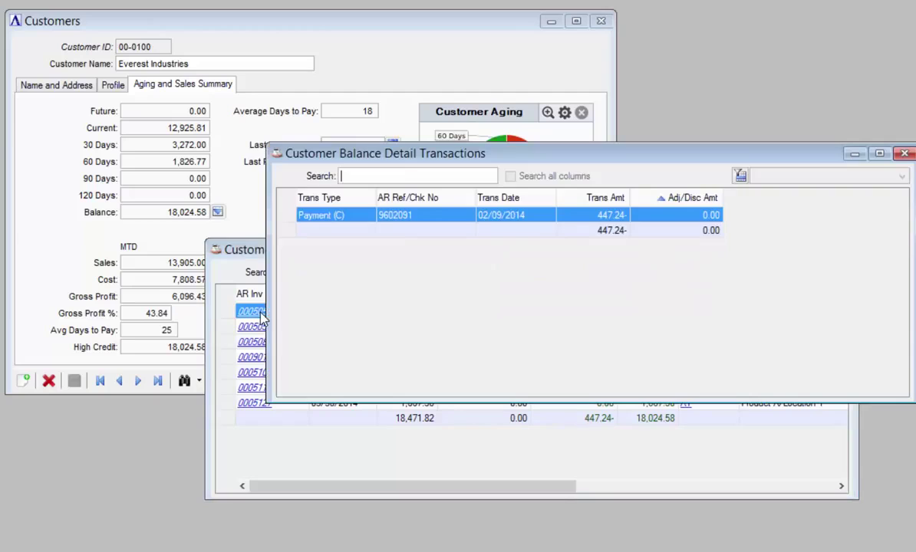
{"action": "left_click", "coordinate": [904, 155]}
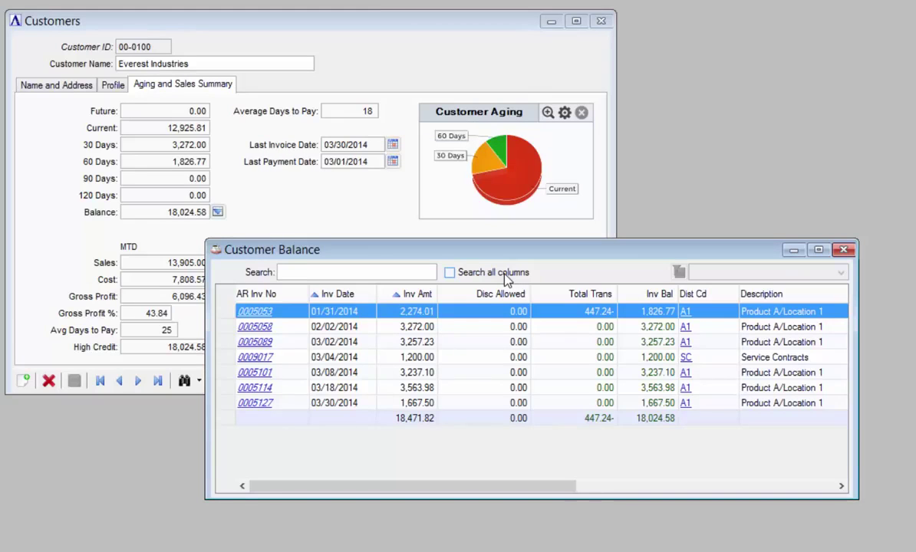
{"action": "left_click", "coordinate": [343, 295]}
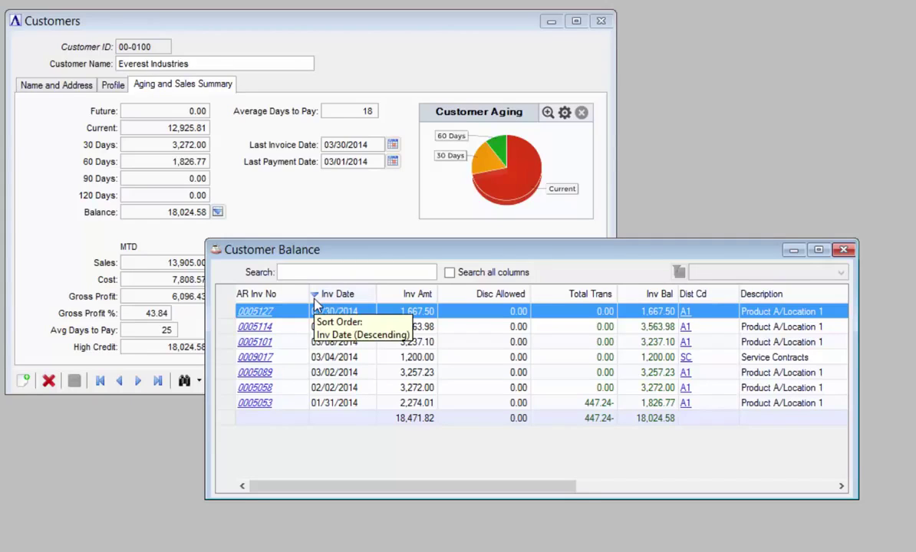
{"action": "left_click", "coordinate": [397, 293]}
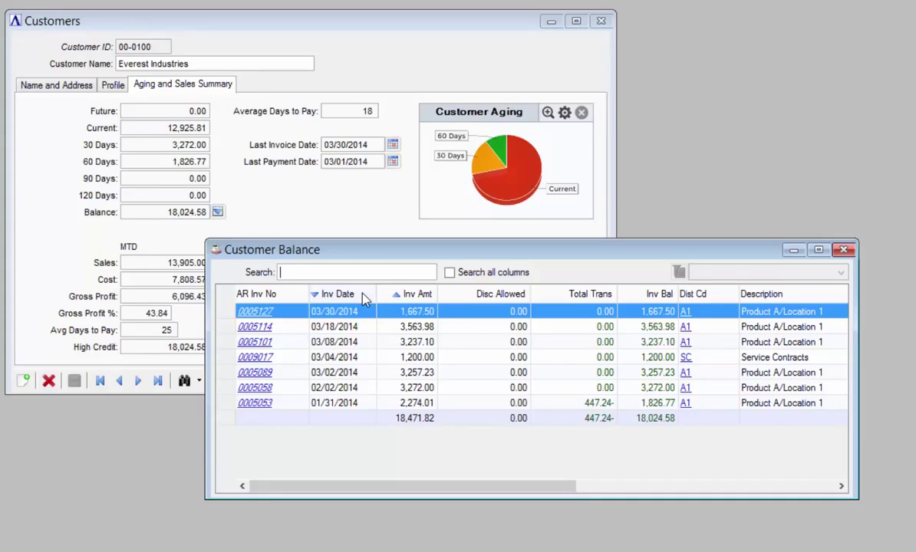
{"action": "left_click", "coordinate": [363, 296]}
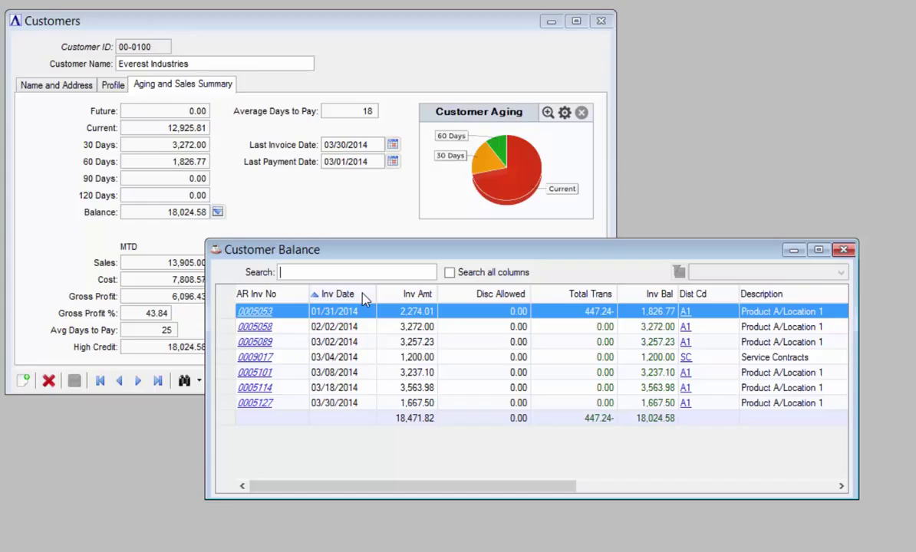
{"action": "left_click", "coordinate": [842, 249]}
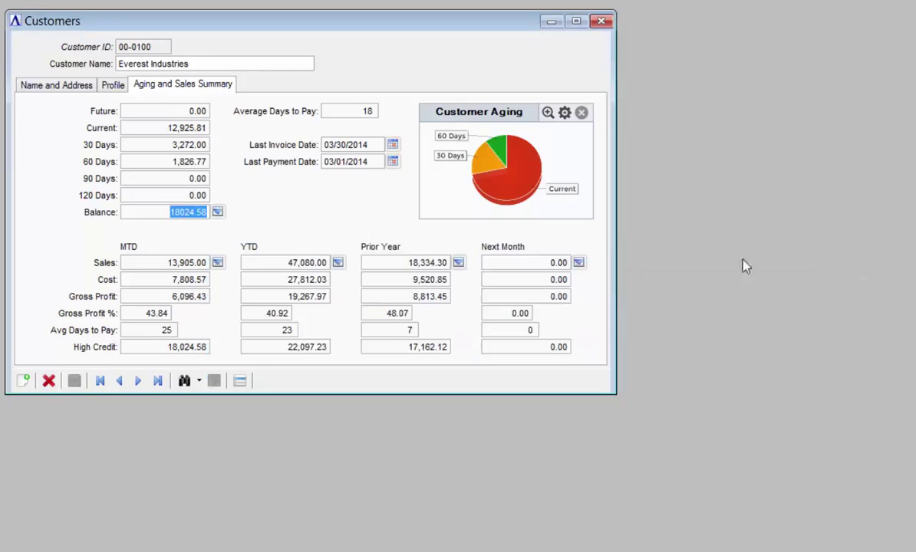
Clear the customer form, and search the customer lookup by name for entries starting with R
{"action": "left_click", "coordinate": [23, 381]}
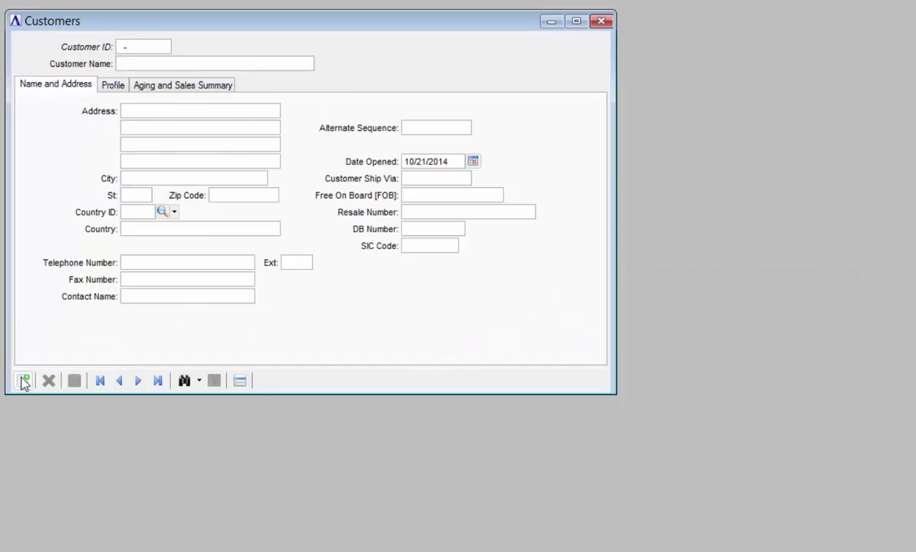
{"action": "left_click", "coordinate": [188, 383]}
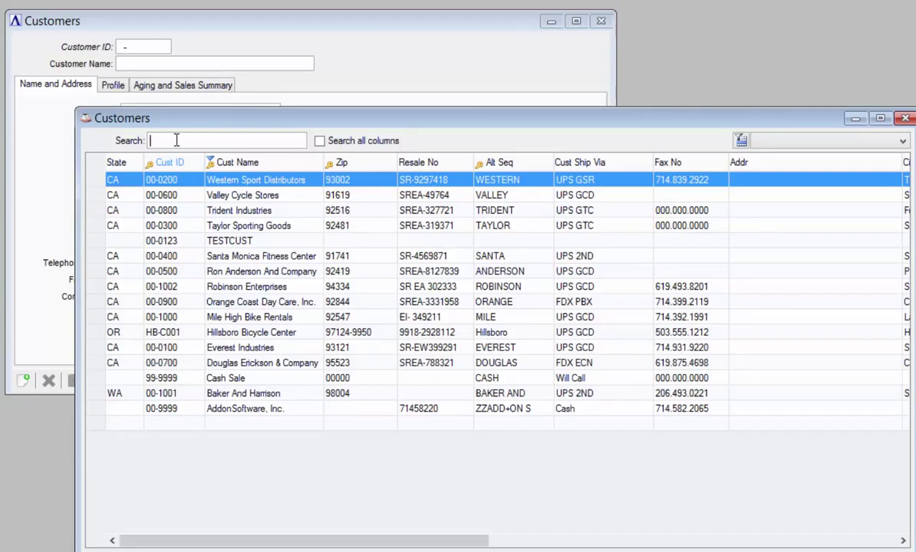
{"action": "left_click", "coordinate": [220, 164]}
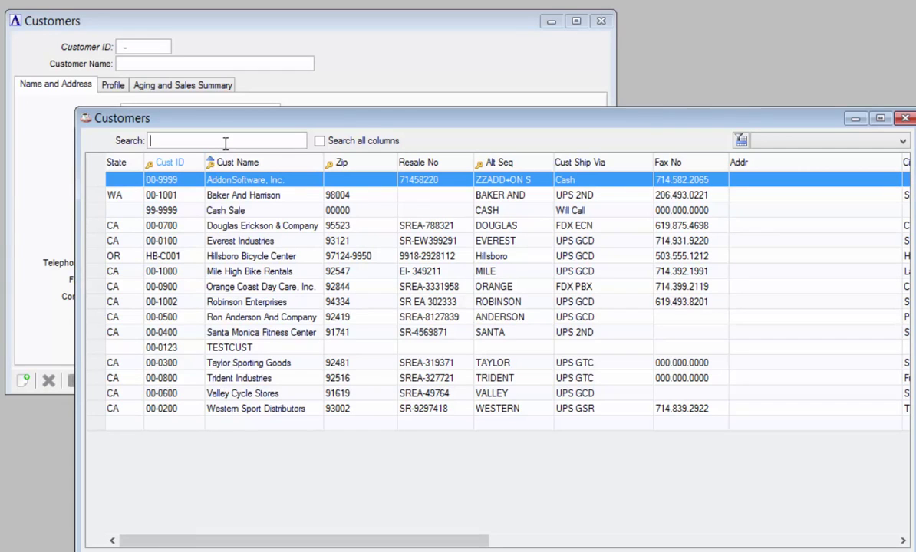
{"action": "type", "text": "R"}
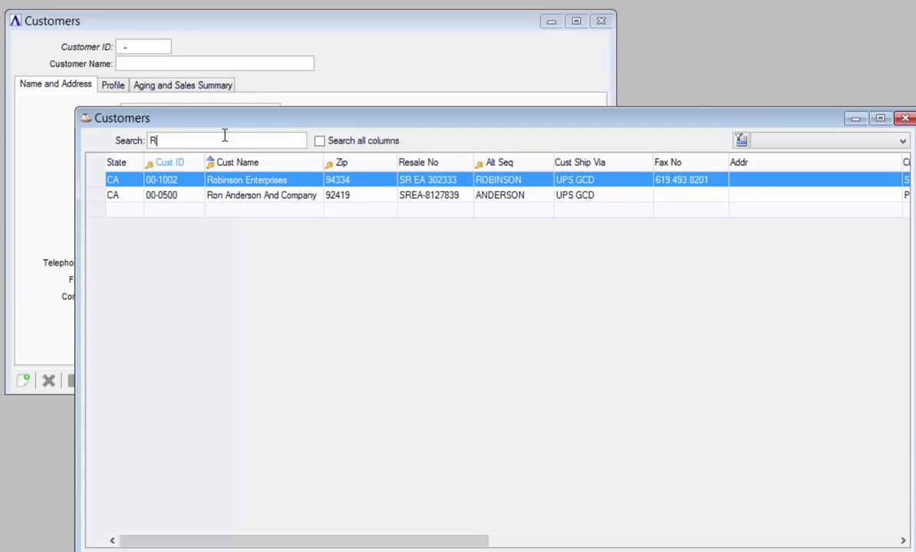
{"action": "key", "text": "BackSpace"}
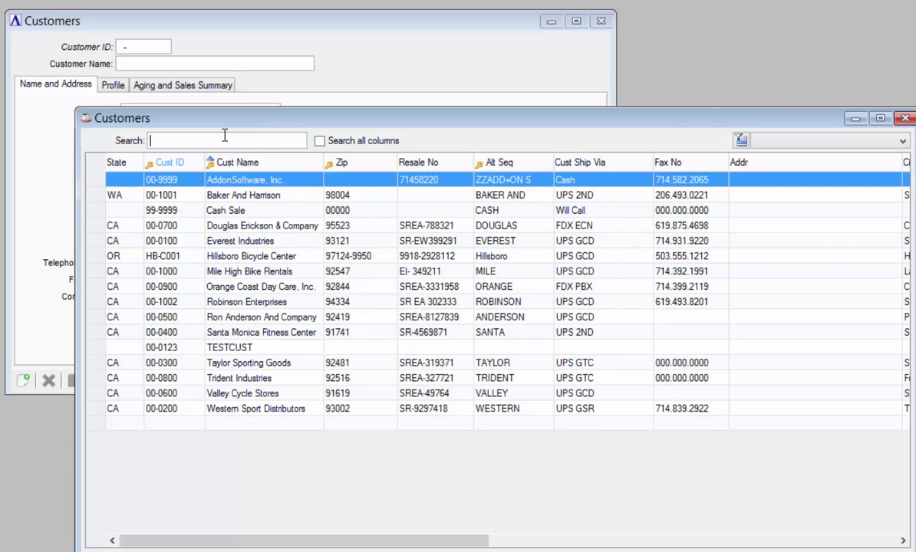
Search the customer names with the wildcard %Sport, and clear the search text
{"action": "type", "text": "%Sport"}
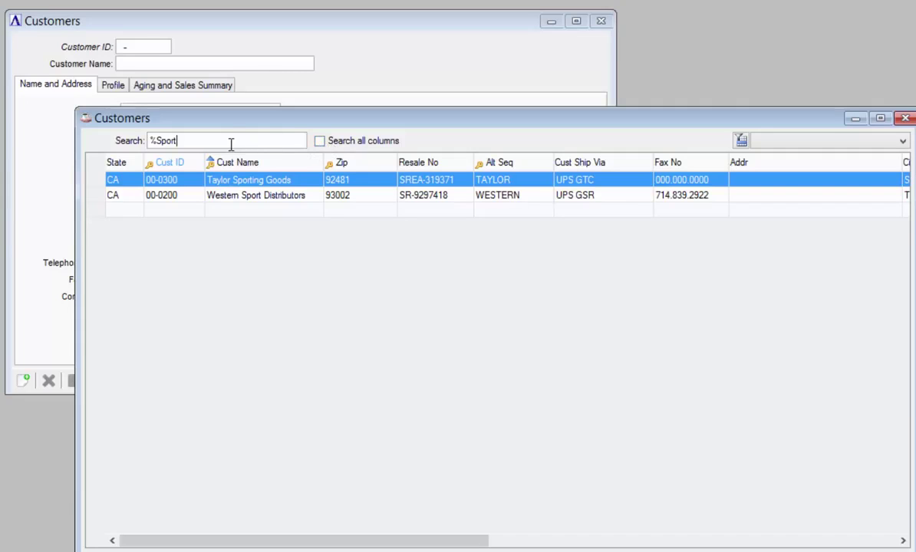
{"action": "key", "text": "BackSpace"}
{"action": "key", "text": "BackSpace"}
{"action": "key", "text": "BackSpace"}
{"action": "key", "text": "BackSpace"}
{"action": "key", "text": "BackSpace"}
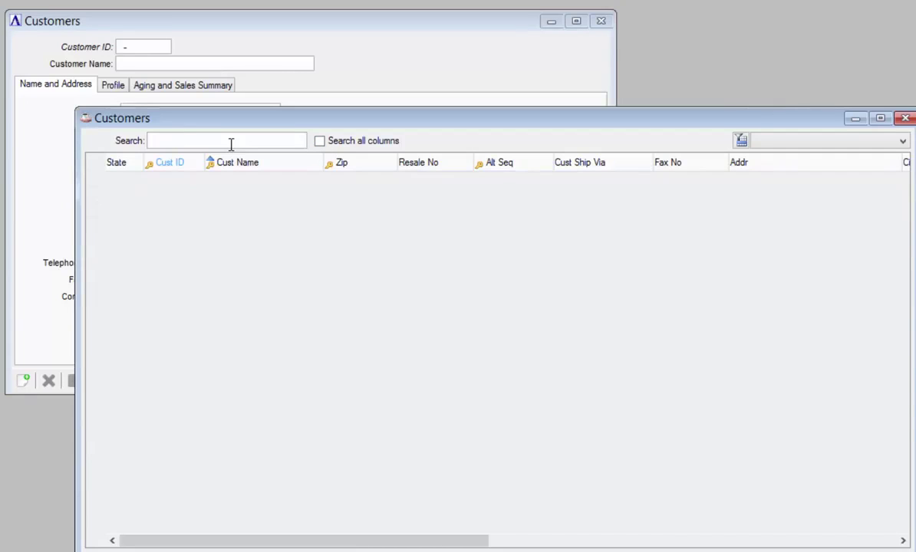
View the record export options, and hide the Cust ID, Resale No and Alt Seq columns in the customer inquiry
{"action": "right_click", "coordinate": [227, 195]}
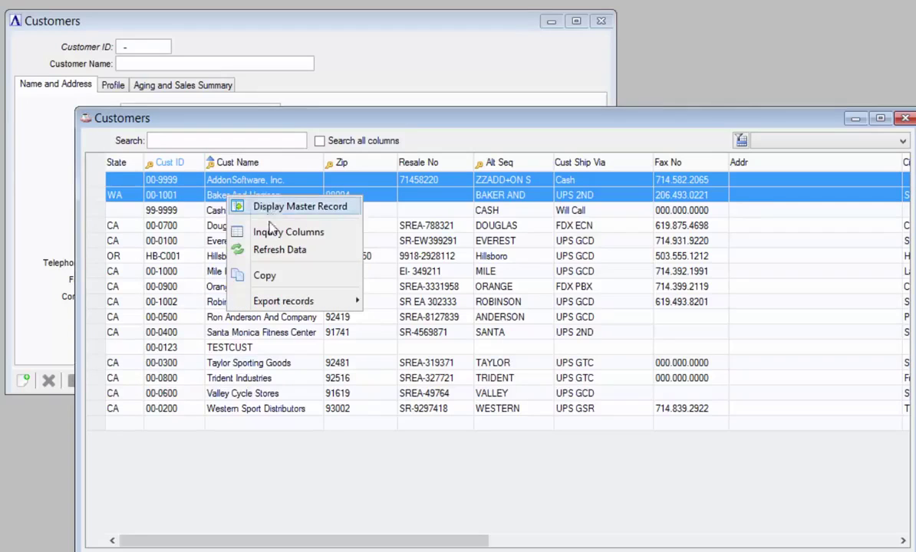
{"action": "mouse_move", "coordinate": [284, 303]}
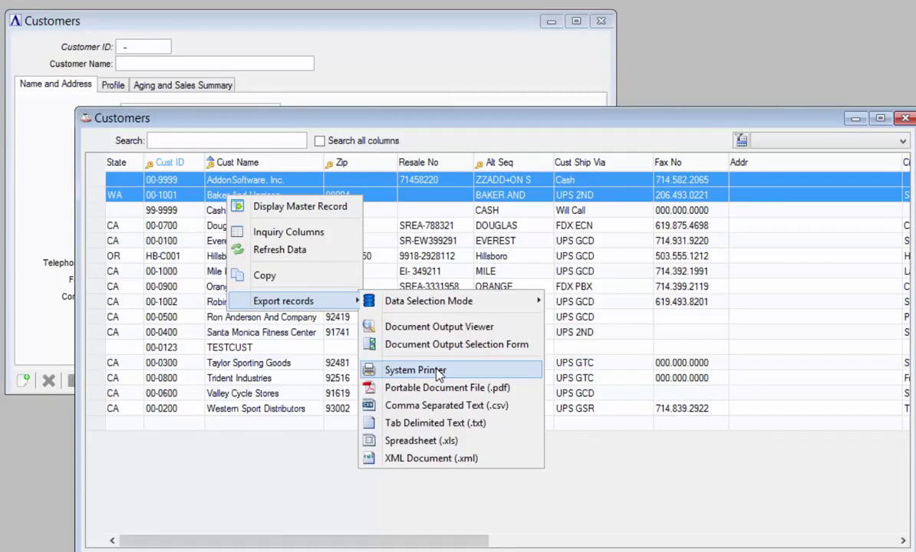
{"action": "left_click", "coordinate": [300, 234]}
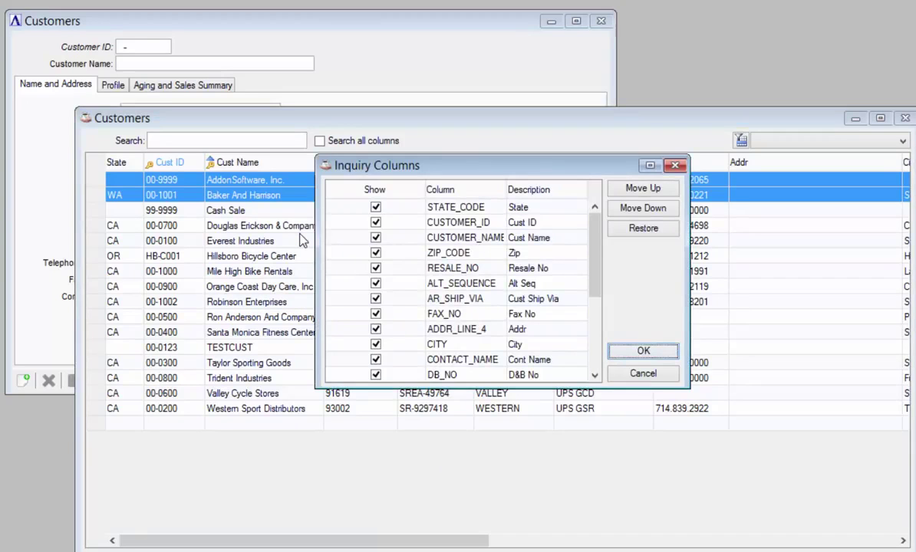
{"action": "left_click", "coordinate": [375, 222]}
{"action": "left_click", "coordinate": [375, 223]}
{"action": "left_click", "coordinate": [375, 238]}
{"action": "left_click", "coordinate": [375, 237]}
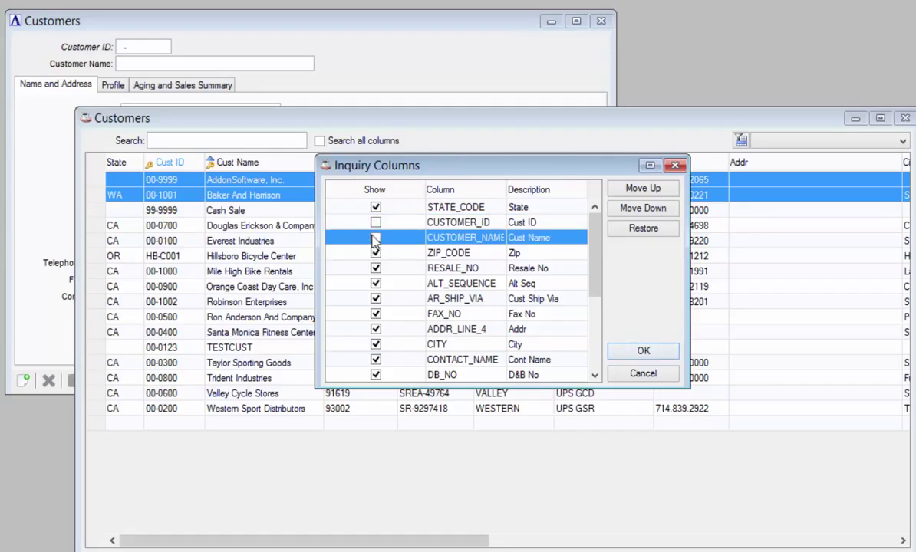
{"action": "left_click", "coordinate": [375, 238]}
{"action": "left_click", "coordinate": [375, 268]}
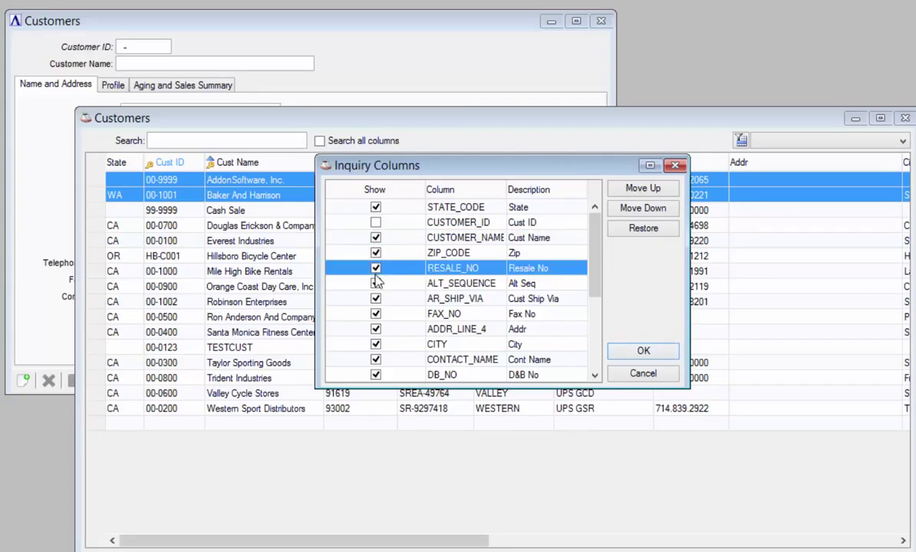
{"action": "left_click", "coordinate": [375, 267]}
{"action": "left_click", "coordinate": [375, 283]}
{"action": "left_click", "coordinate": [375, 283]}
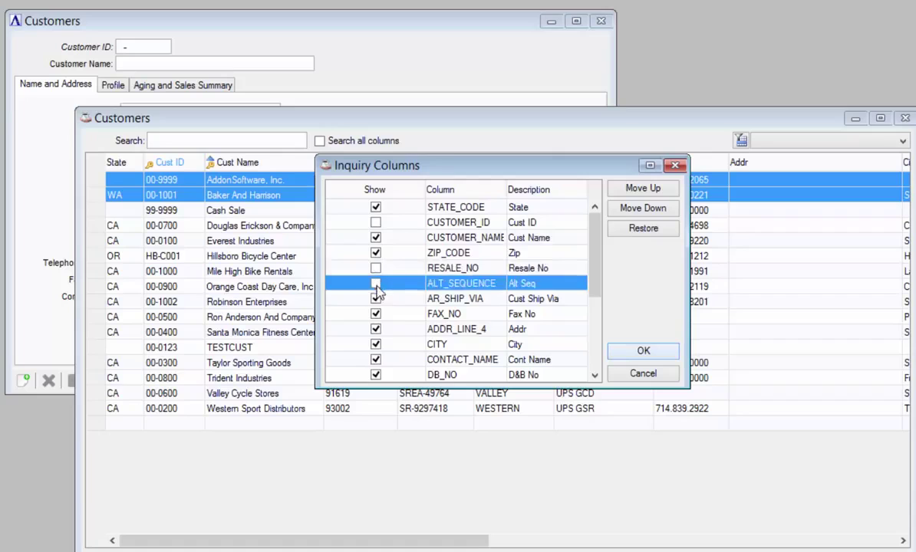
{"action": "left_click", "coordinate": [625, 355]}
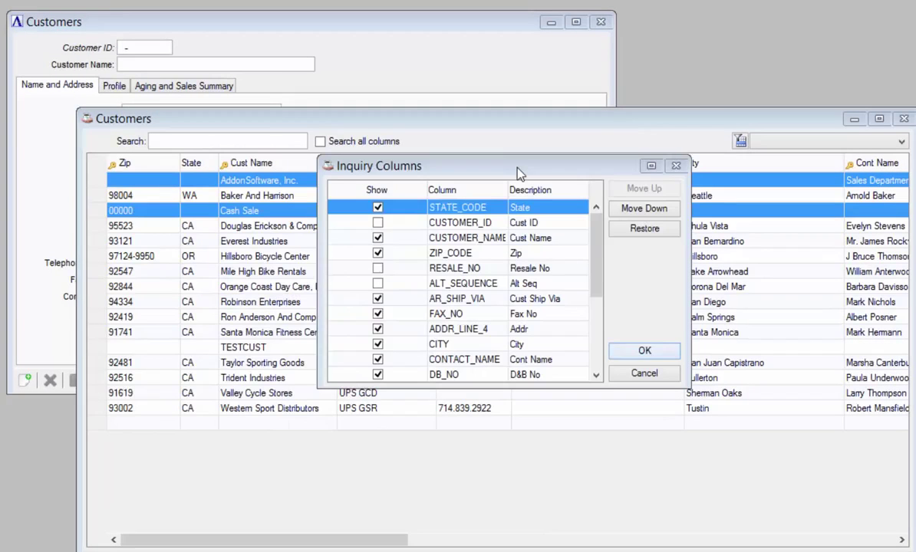
Reorder the inquiry columns so that Zip comes first, and apply the column order
{"action": "left_click", "coordinate": [459, 254]}
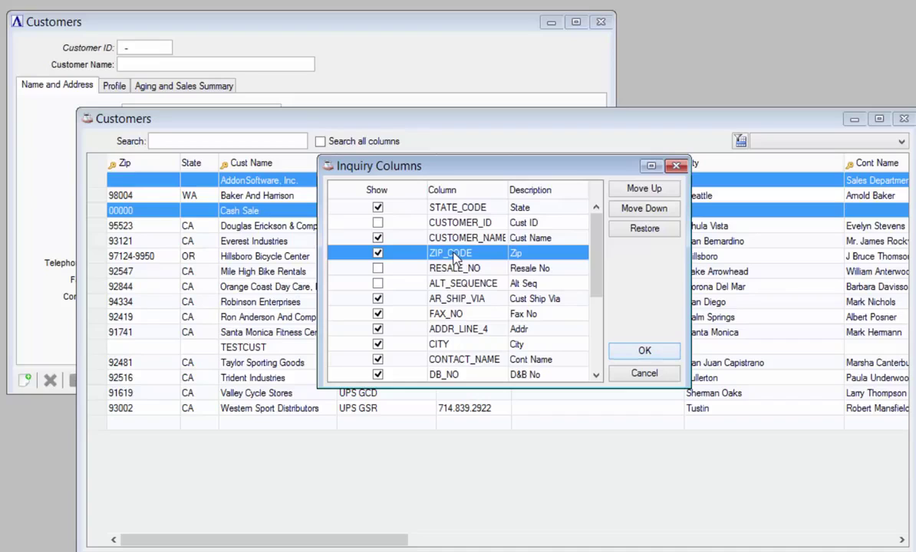
{"action": "left_click_drag", "start_coordinate": [455, 259], "coordinate": [454, 240]}
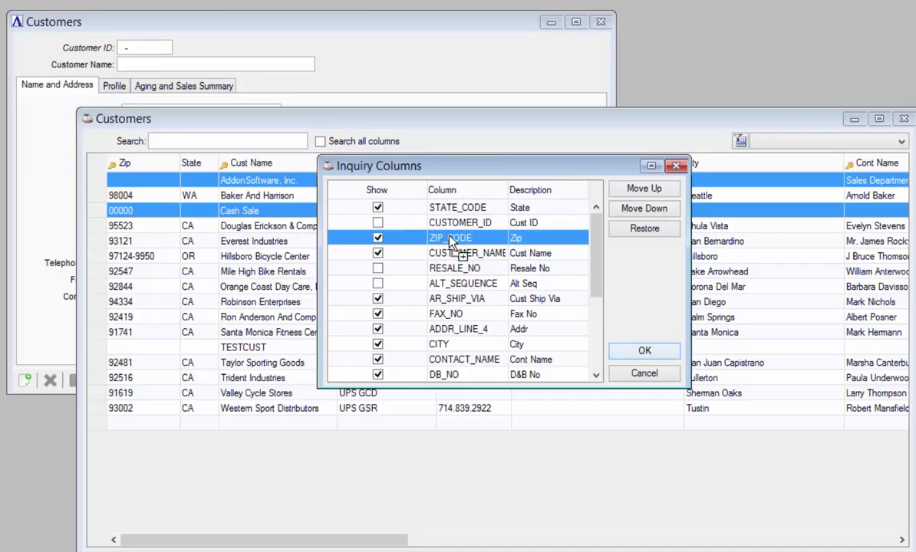
{"action": "left_click", "coordinate": [657, 191]}
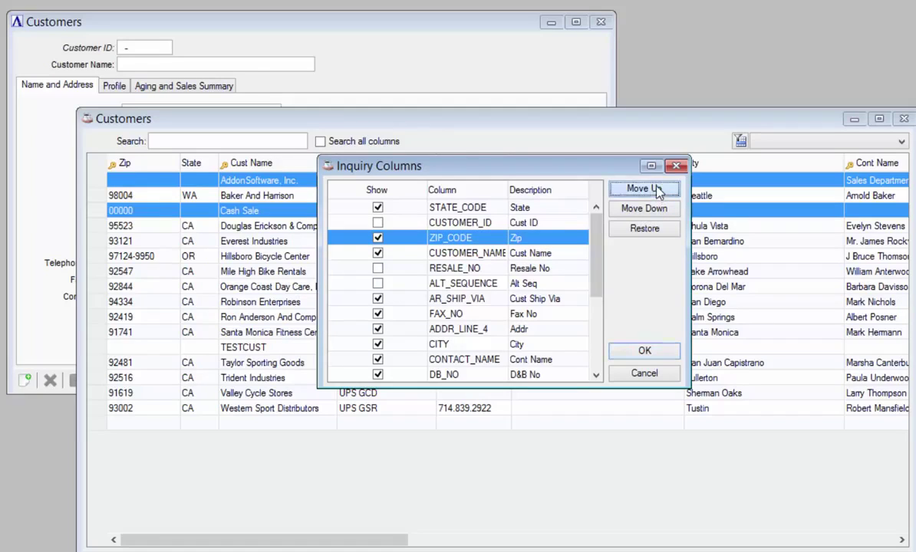
{"action": "left_click", "coordinate": [643, 208]}
{"action": "left_click", "coordinate": [652, 189]}
{"action": "left_click", "coordinate": [656, 190]}
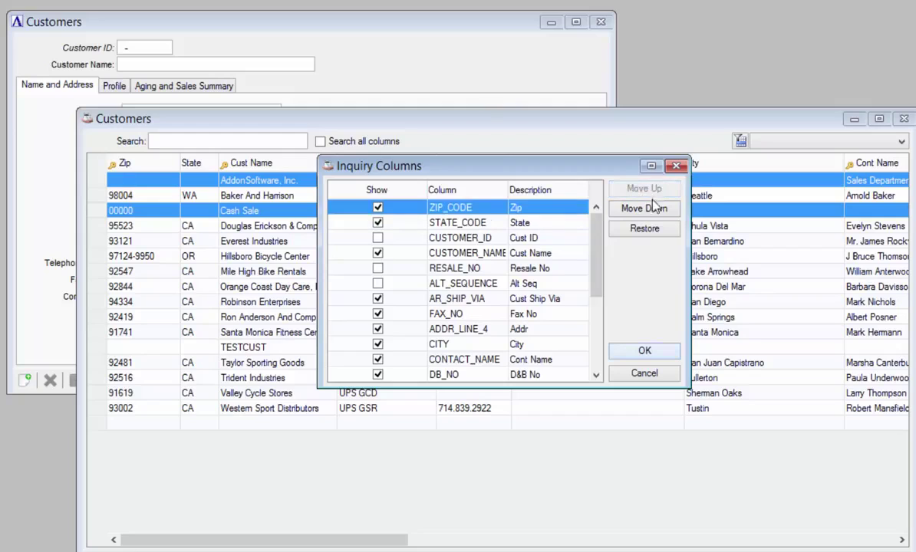
{"action": "left_click", "coordinate": [644, 350]}
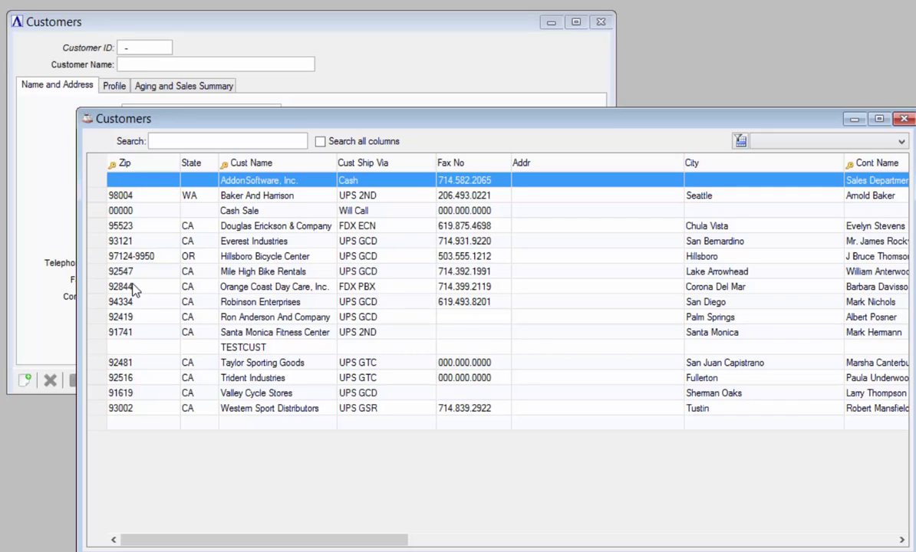
Build a customer list filter with the State column equal to CA
{"action": "left_click", "coordinate": [739, 142]}
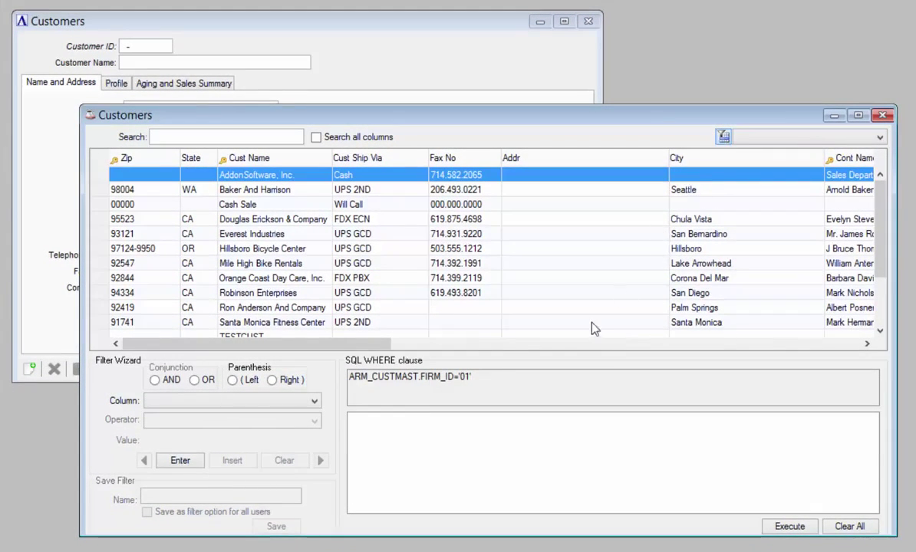
{"action": "left_click", "coordinate": [219, 401]}
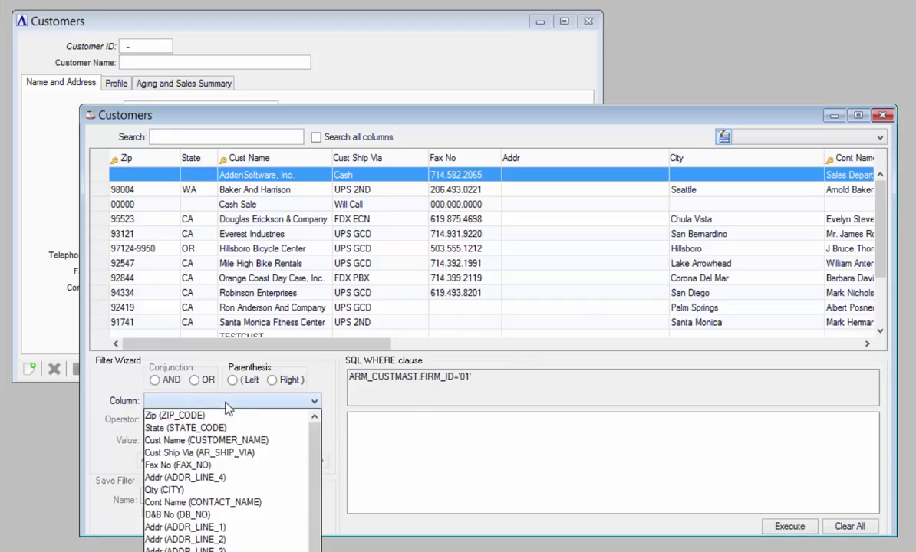
{"action": "left_click", "coordinate": [225, 428]}
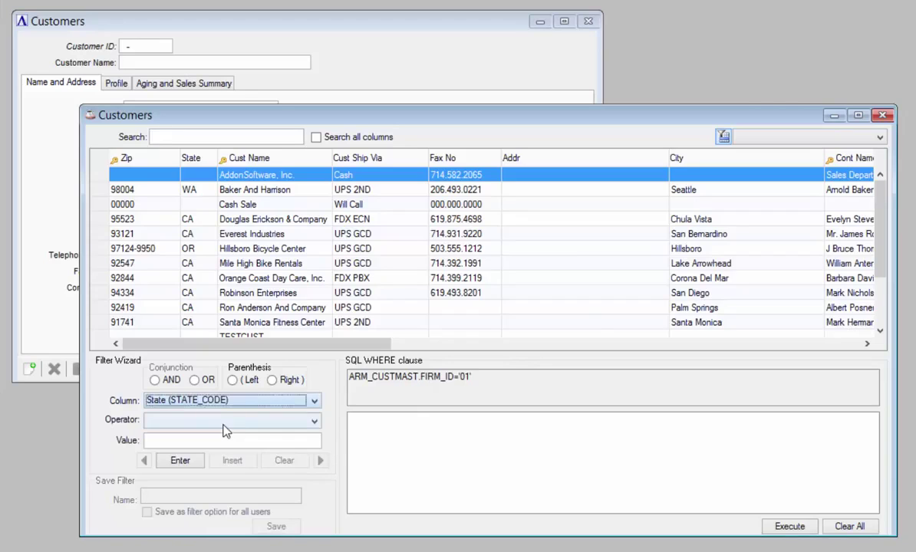
{"action": "left_click", "coordinate": [224, 441]}
{"action": "left_click", "coordinate": [225, 420]}
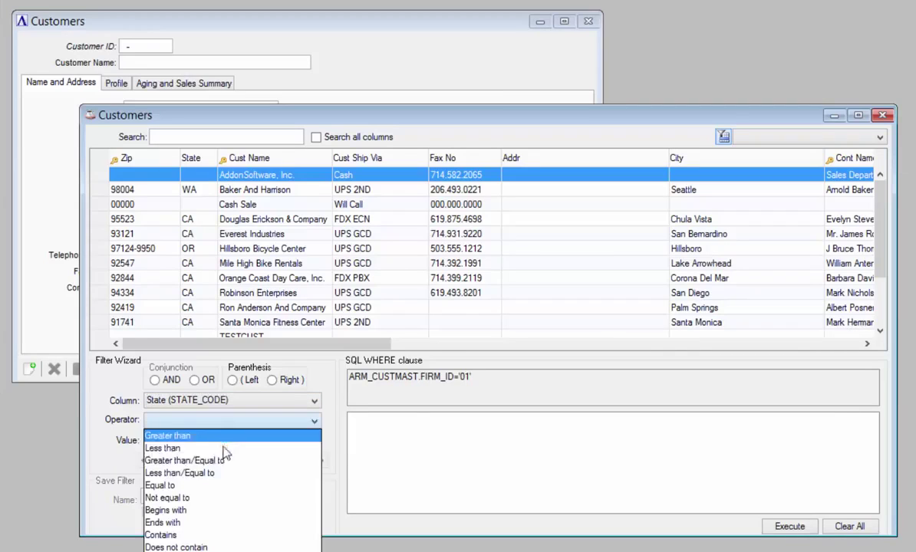
{"action": "left_click", "coordinate": [217, 486]}
{"action": "left_click", "coordinate": [212, 440]}
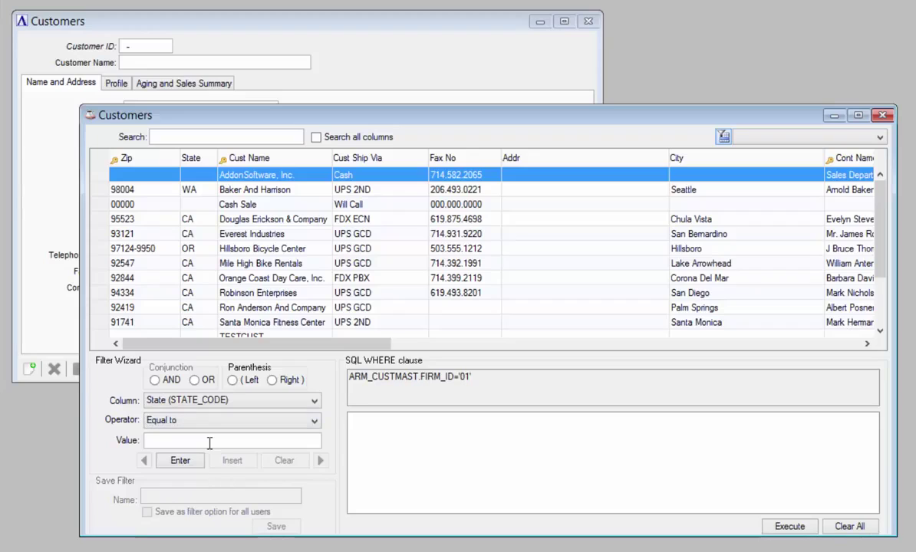
{"action": "type", "text": "CA"}
{"action": "left_click", "coordinate": [178, 462]}
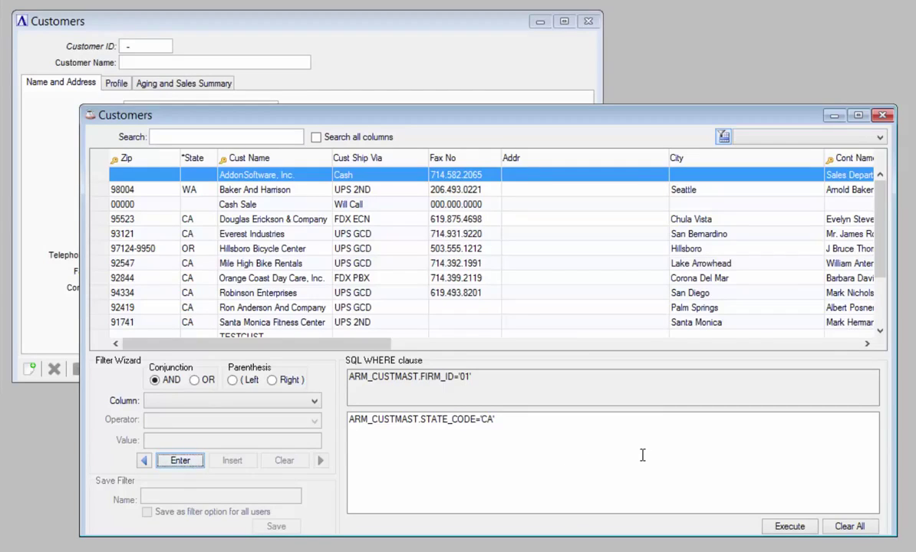
Execute the state filter and save it under the name Cali
{"action": "left_click", "coordinate": [780, 528]}
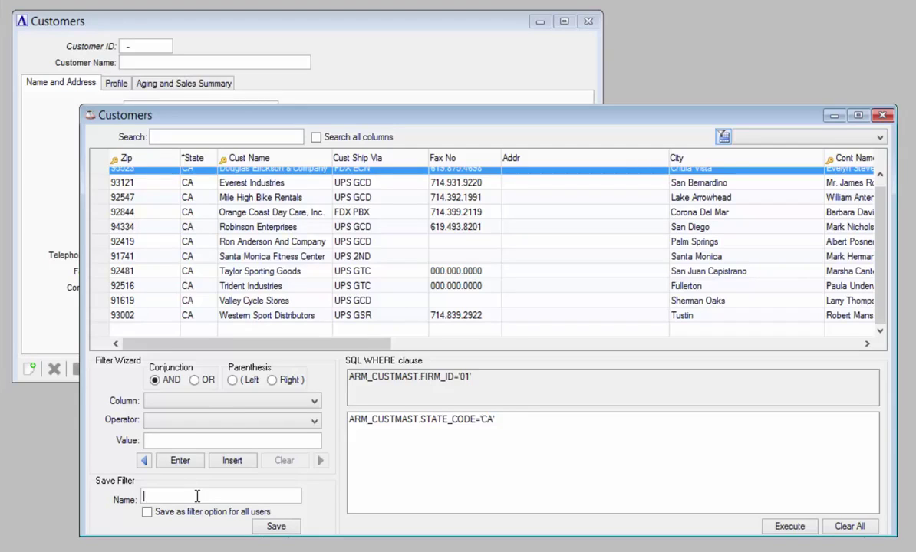
{"action": "type", "text": "Cali"}
{"action": "left_click", "coordinate": [280, 529]}
Reset the customer list to no filter, and apply the saved CALI filter
{"action": "left_click", "coordinate": [876, 139]}
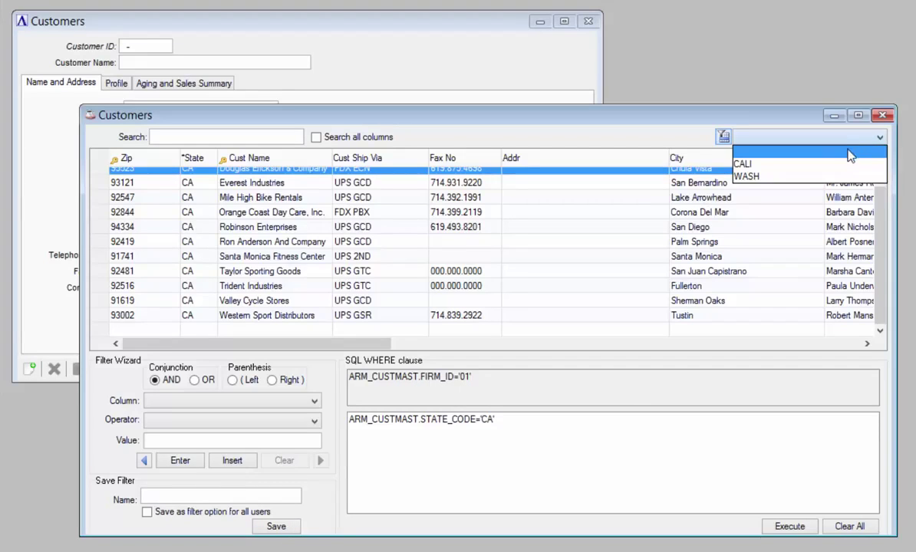
{"action": "left_click", "coordinate": [850, 156]}
{"action": "left_click", "coordinate": [852, 138]}
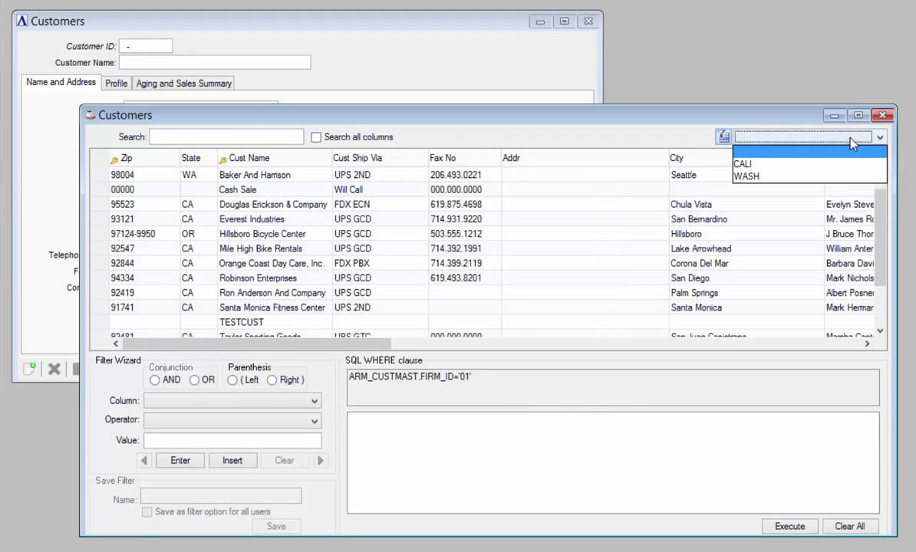
{"action": "left_click", "coordinate": [759, 164]}
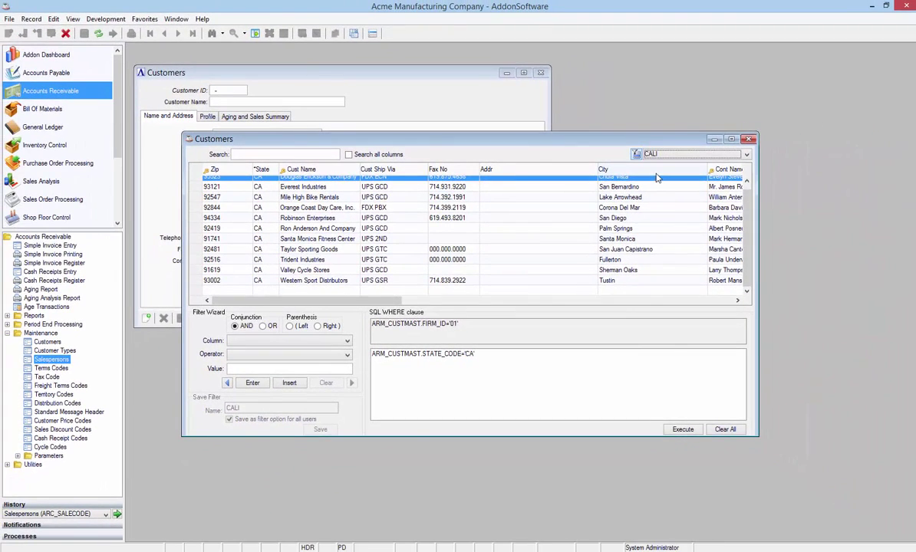
Close the customer lookup and the Customers form, and open the Accounts Payable Aging Report
{"action": "left_click", "coordinate": [749, 140]}
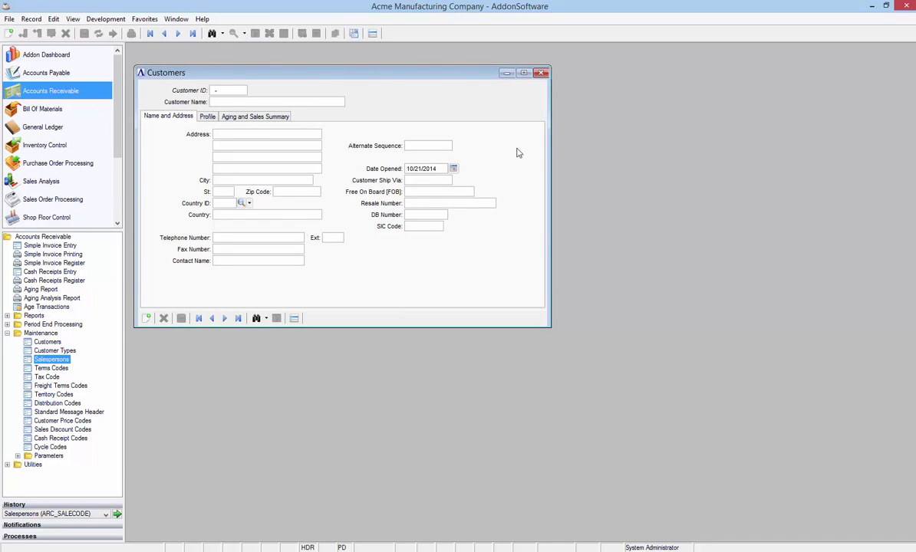
{"action": "left_click", "coordinate": [541, 73]}
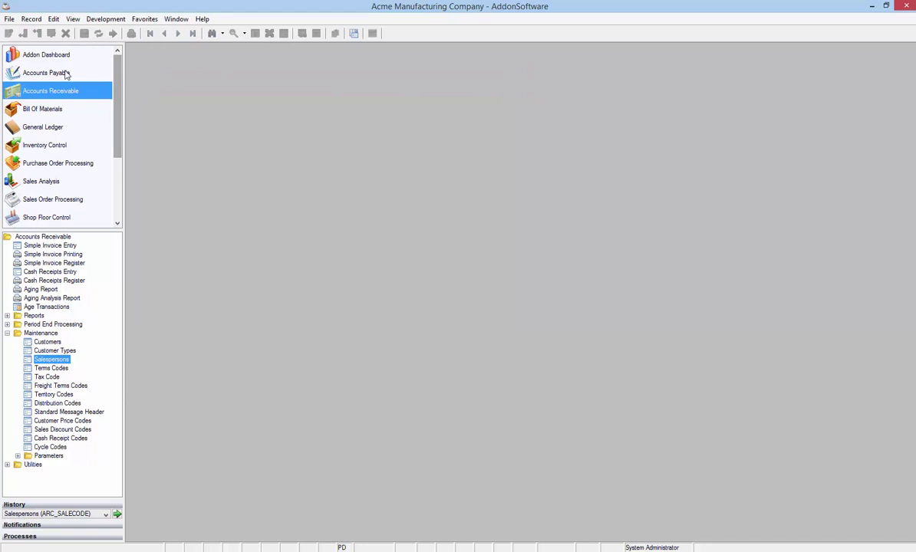
{"action": "left_click", "coordinate": [65, 73]}
{"action": "double_click", "coordinate": [47, 316]}
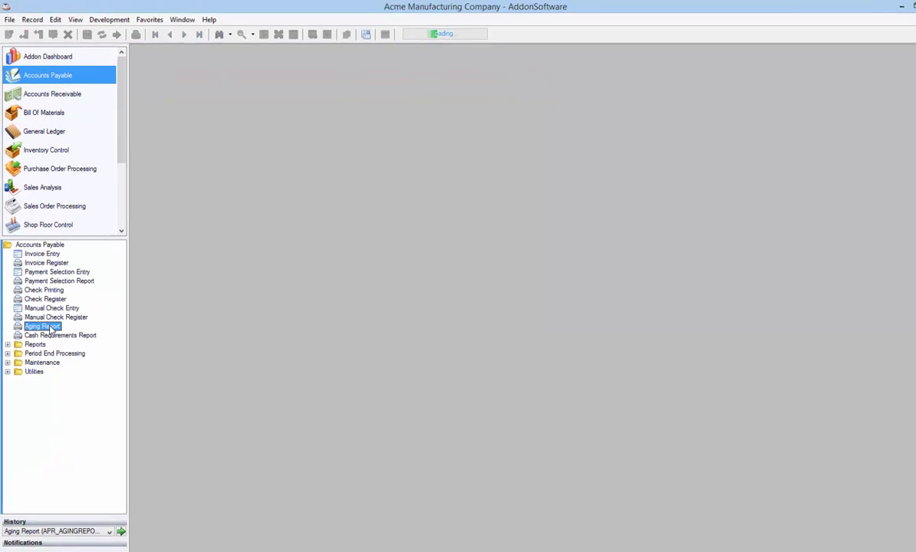
Set Period or Days to D - Days and save the report options as private selection DAYS, described as By Days
{"action": "left_click", "coordinate": [248, 214]}
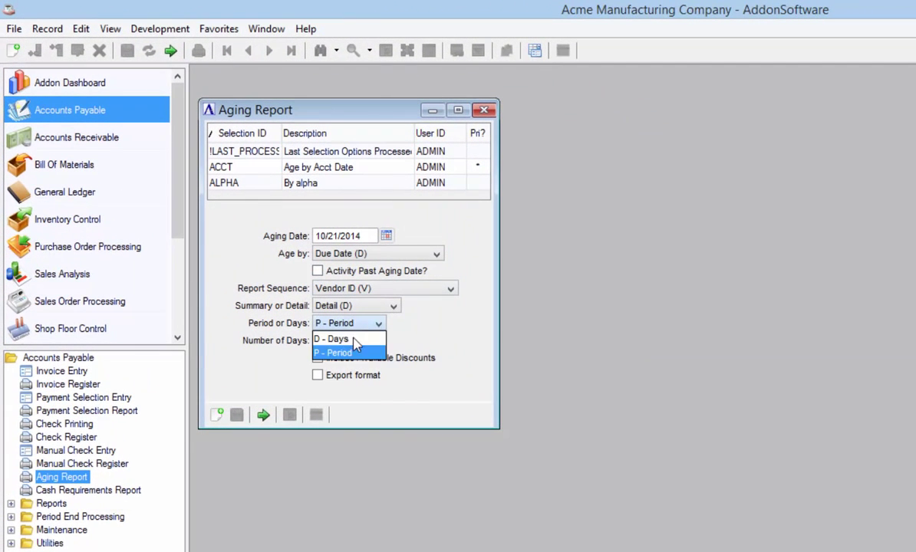
{"action": "left_click", "coordinate": [353, 340]}
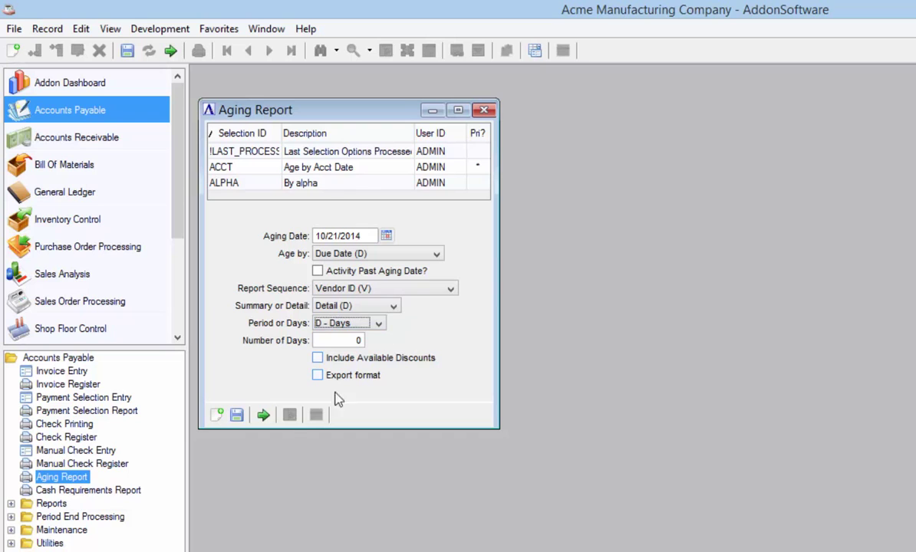
{"action": "left_click", "coordinate": [237, 416]}
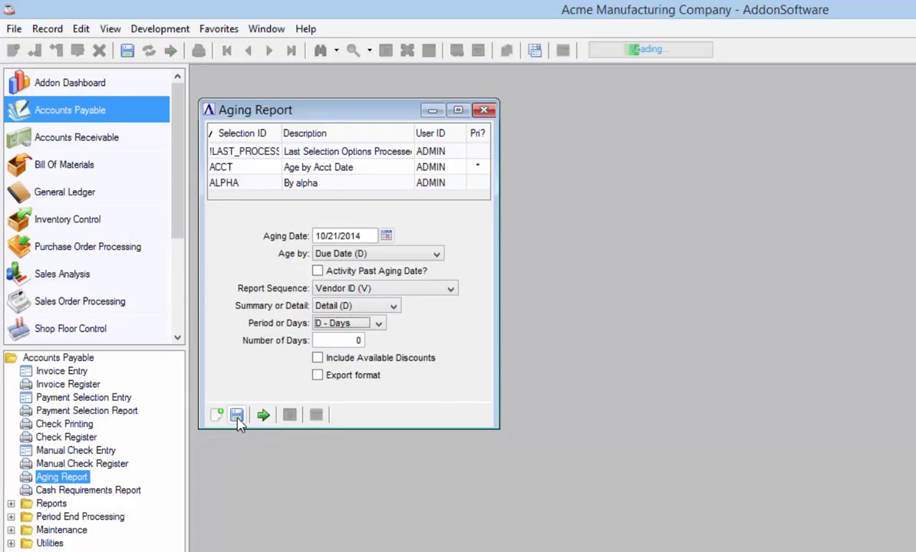
{"action": "type", "text": "DAYS"}
{"action": "key", "text": "Tab"}
{"action": "type", "text": "By Days"}
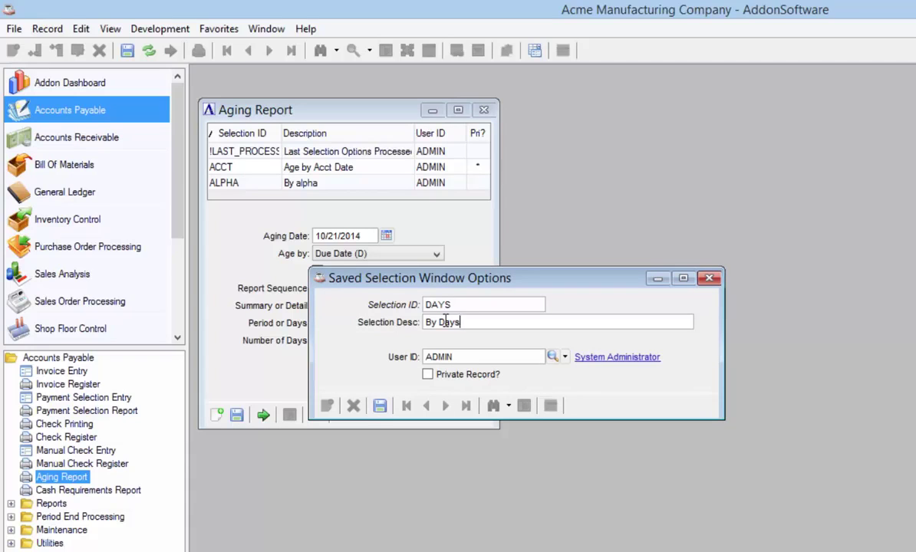
{"action": "left_click", "coordinate": [429, 376]}
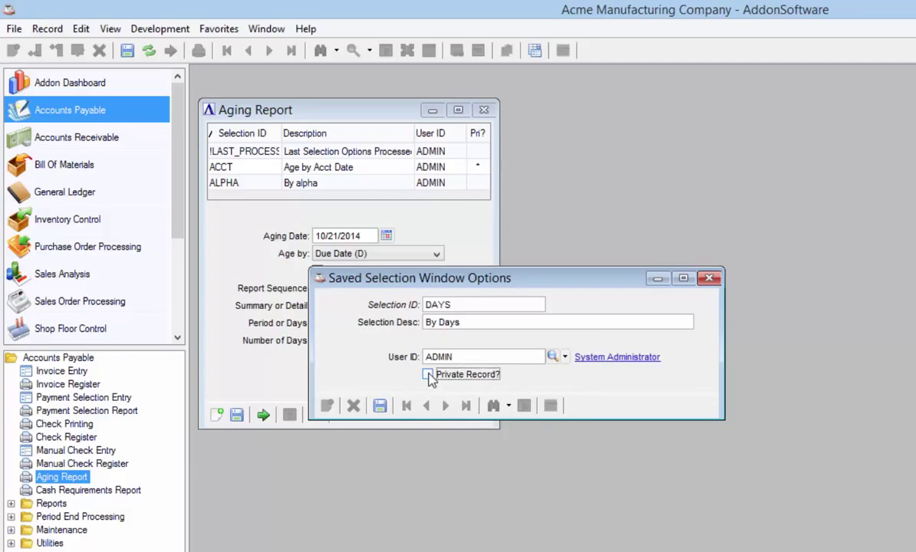
{"action": "left_click", "coordinate": [428, 375]}
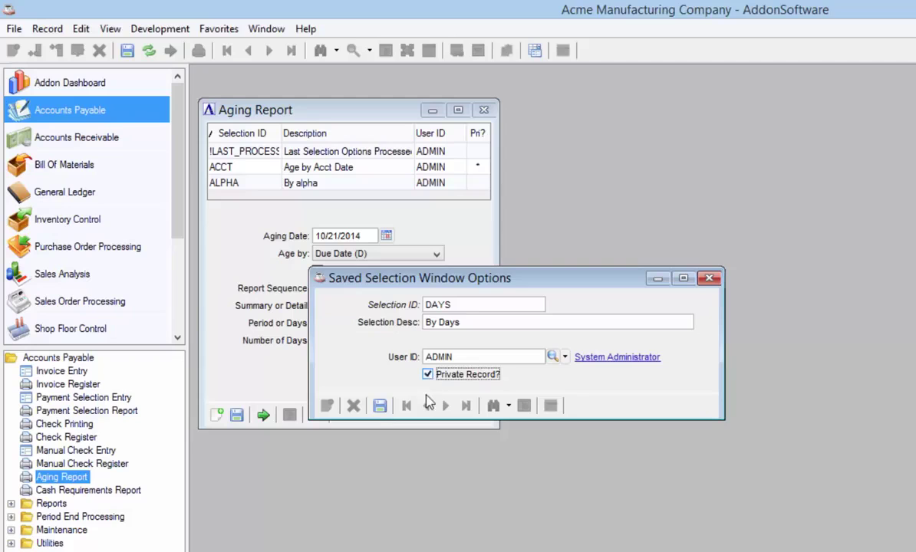
{"action": "left_click", "coordinate": [381, 408]}
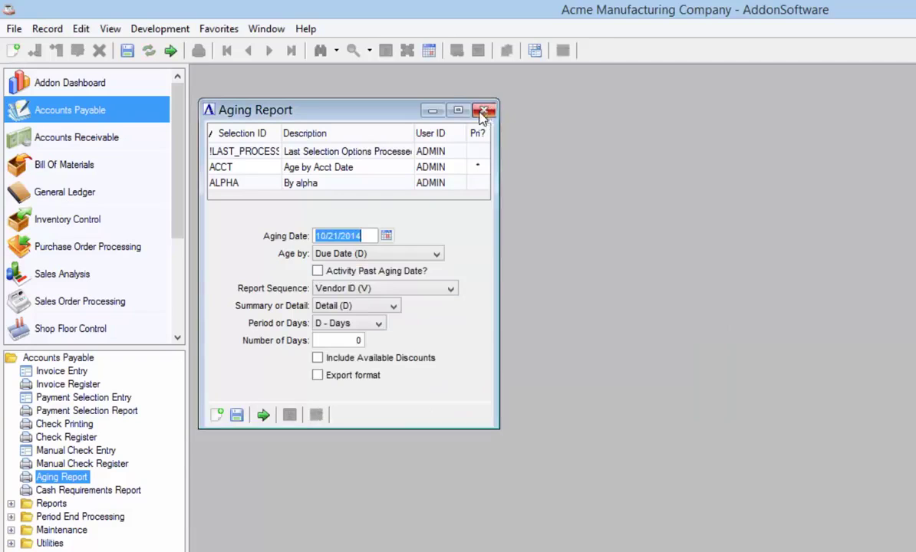
Close and reopen the Aging Report, and load its saved DAYS selection
{"action": "left_click", "coordinate": [483, 112]}
{"action": "double_click", "coordinate": [80, 477]}
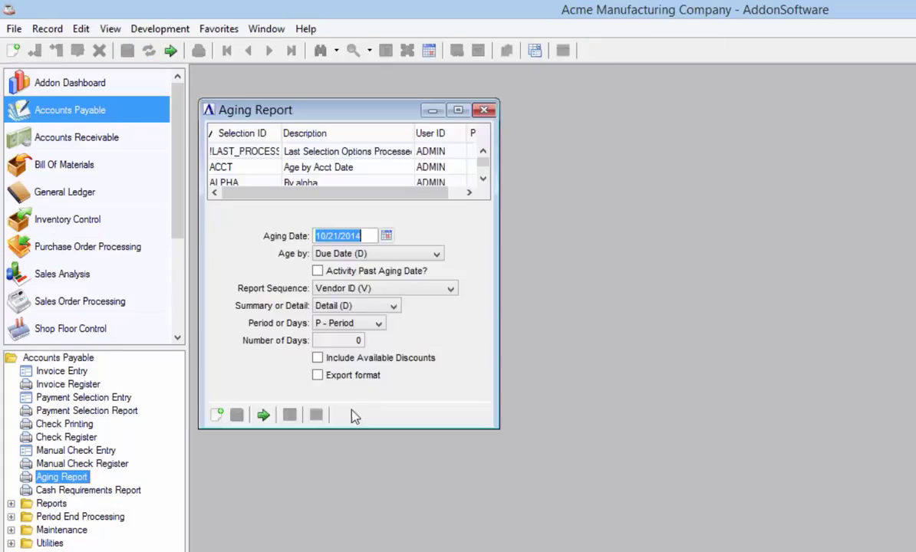
{"action": "left_click", "coordinate": [482, 176]}
{"action": "left_click", "coordinate": [316, 181]}
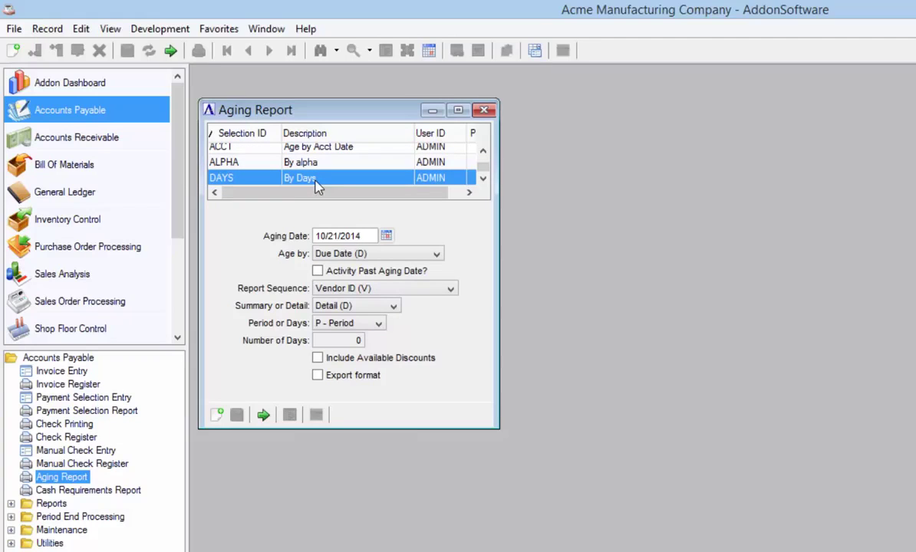
{"action": "left_click", "coordinate": [263, 416]}
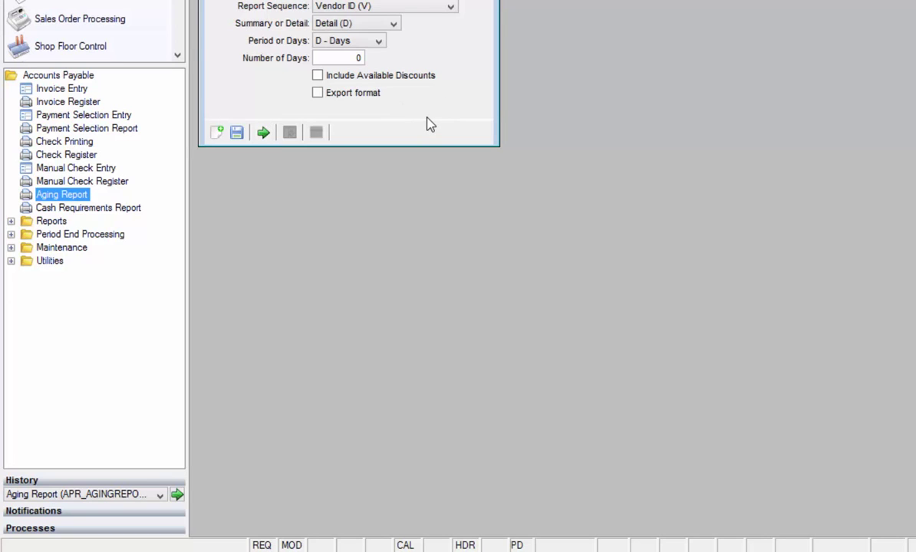
Launch the Customers (ARM_CUSTMAST) form from the task history, and close it
{"action": "left_click", "coordinate": [160, 496]}
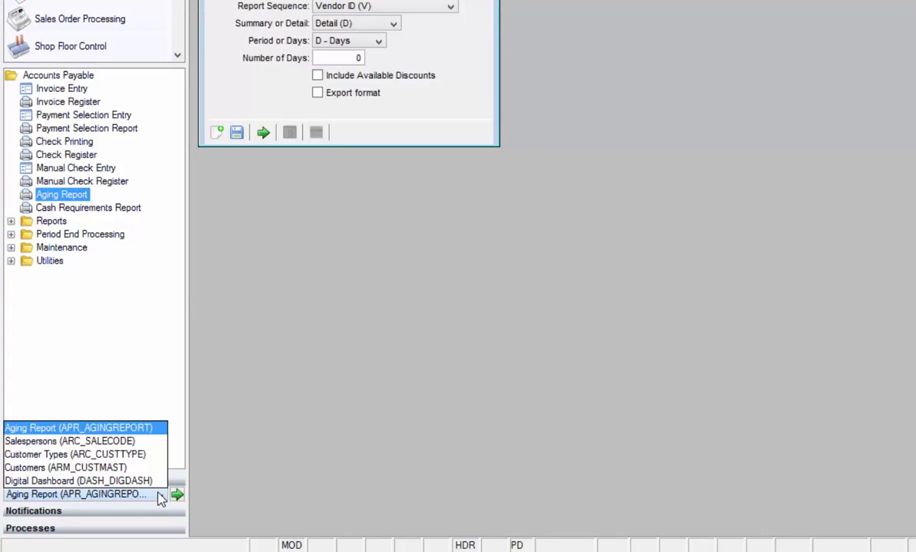
{"action": "left_click", "coordinate": [123, 468]}
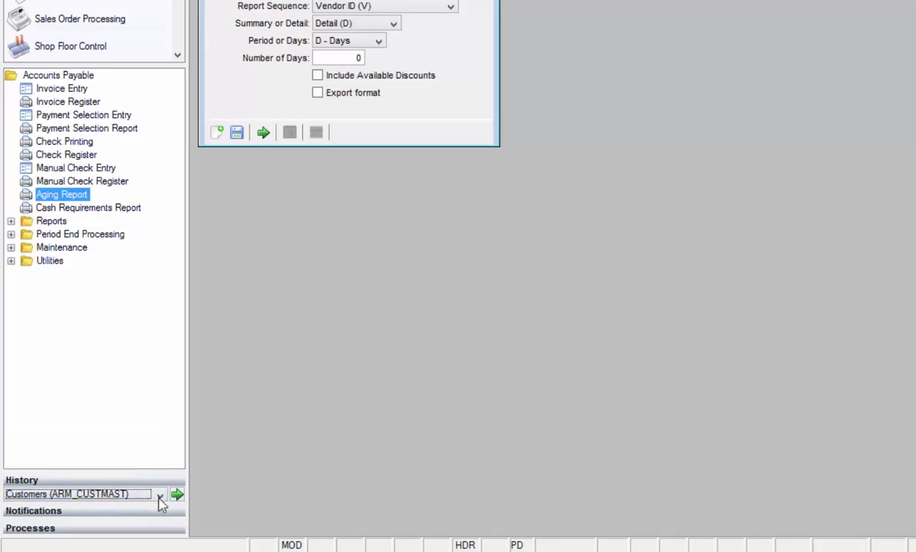
{"action": "left_click", "coordinate": [177, 495]}
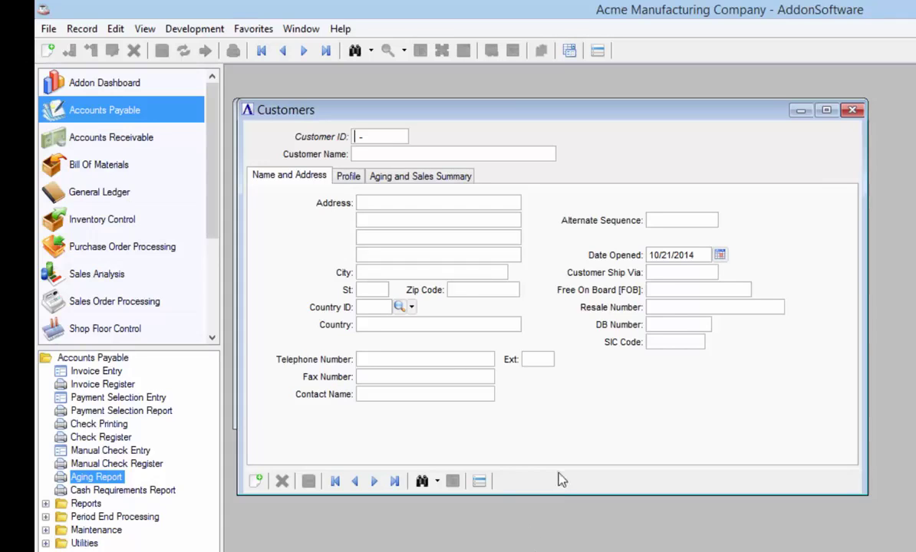
{"action": "left_click", "coordinate": [851, 110]}
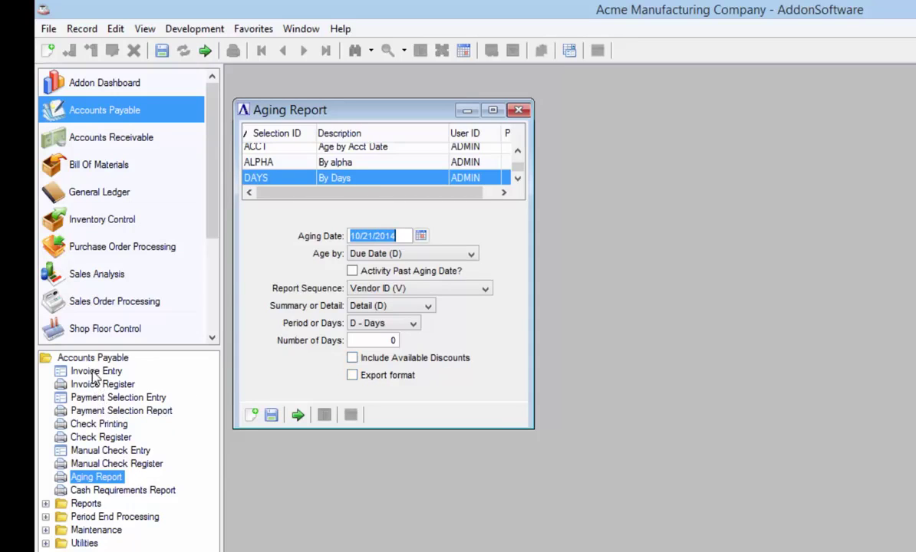
Add Accounts Payable Invoice Entry to the favorites, then open the Simple Invoice Entry favorite and close its form
{"action": "right_click", "coordinate": [93, 373]}
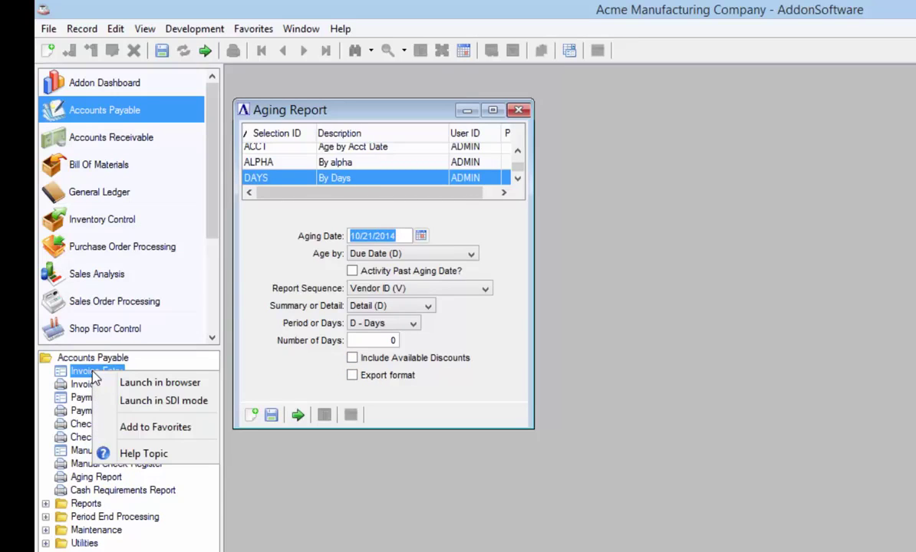
{"action": "left_click", "coordinate": [145, 426]}
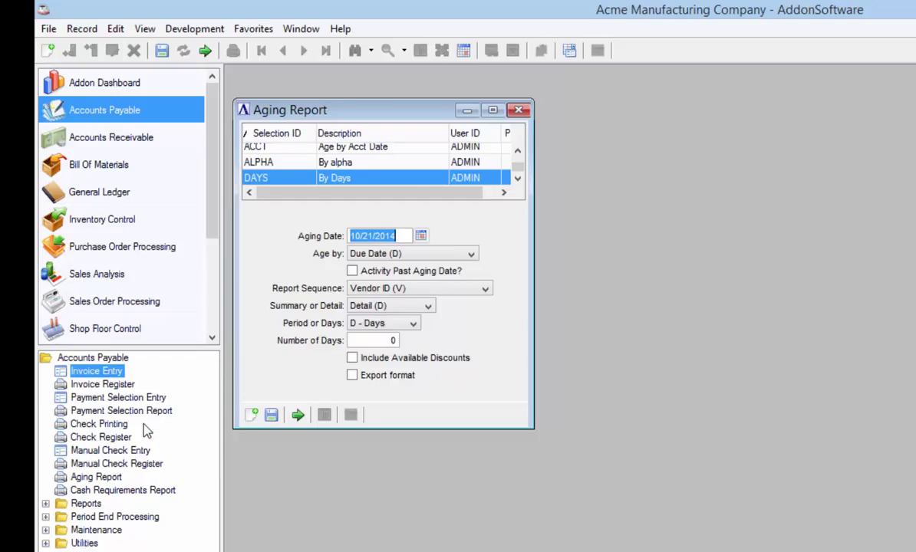
{"action": "left_click", "coordinate": [262, 32]}
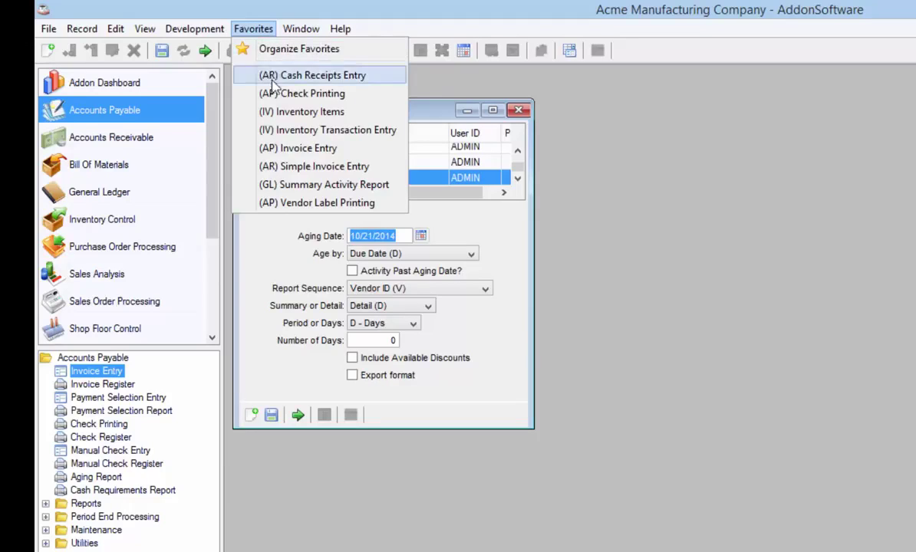
{"action": "left_click", "coordinate": [304, 174]}
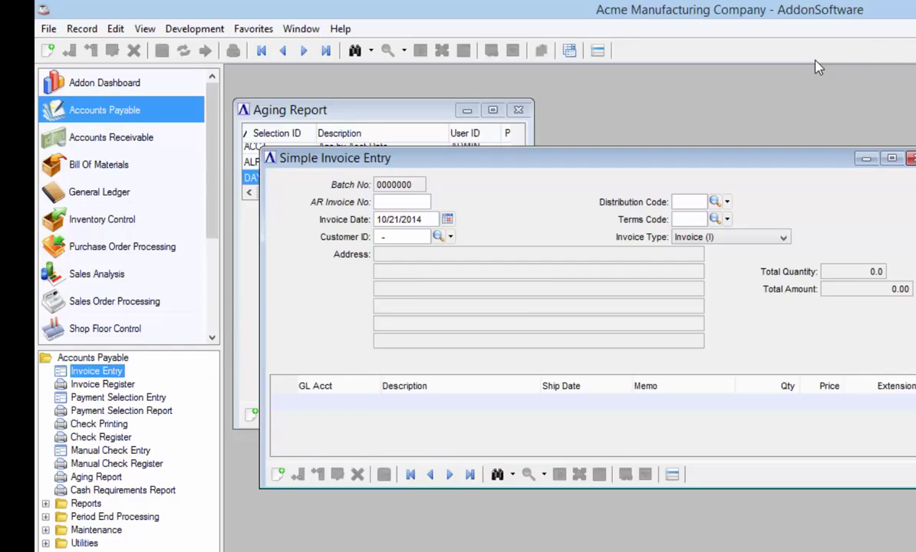
{"action": "left_click", "coordinate": [911, 158]}
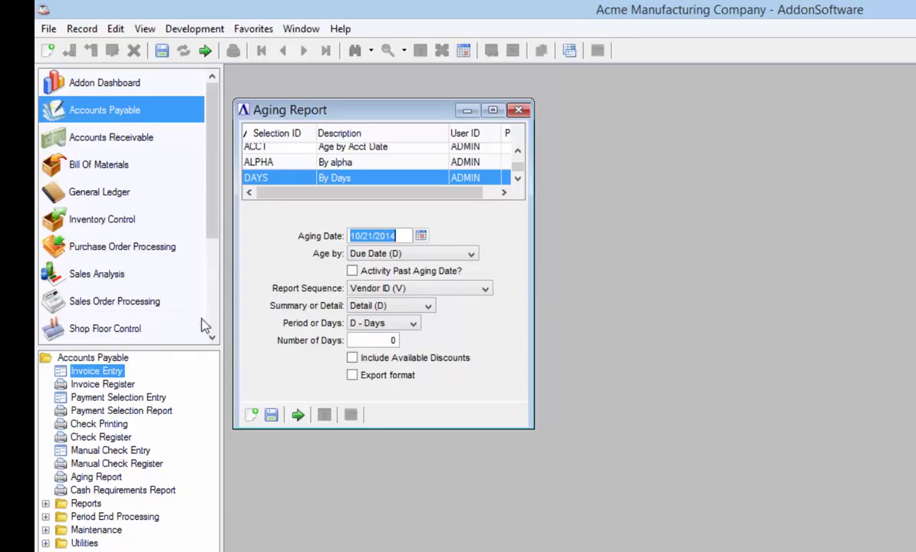
Open Security Roles in Barista Administration and examine the ADMIN and GUEST roles, including the date and administrator options
{"action": "scroll", "coordinate": [202, 322], "scroll_direction": "down", "scroll_amount": 3}
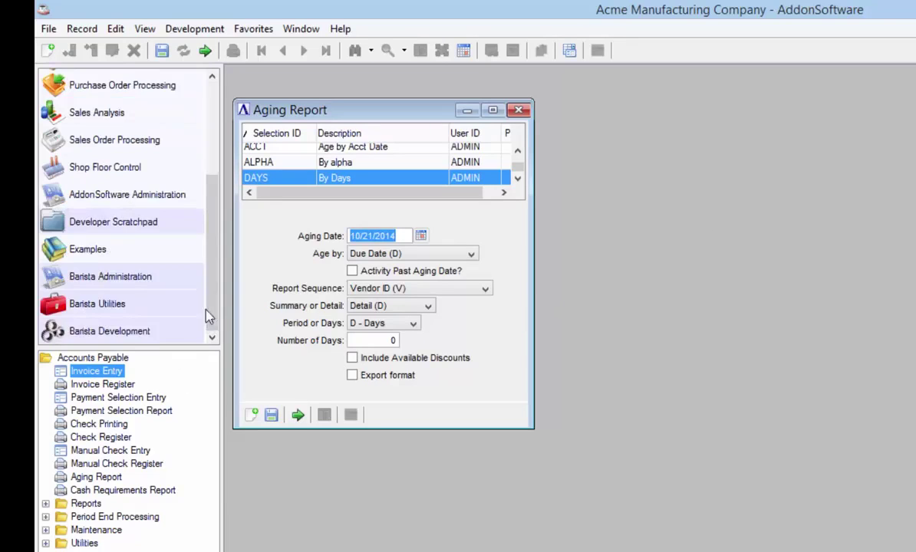
{"action": "left_click", "coordinate": [138, 281]}
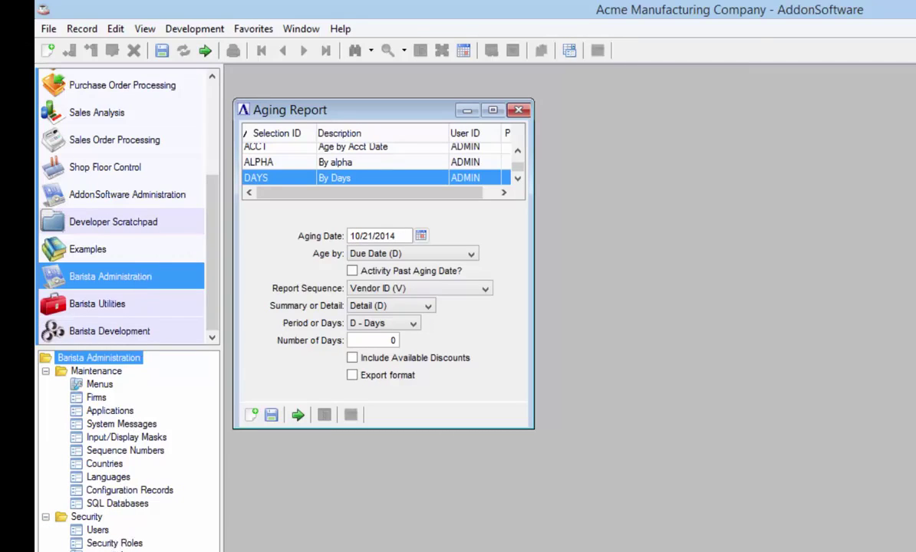
{"action": "double_click", "coordinate": [116, 543]}
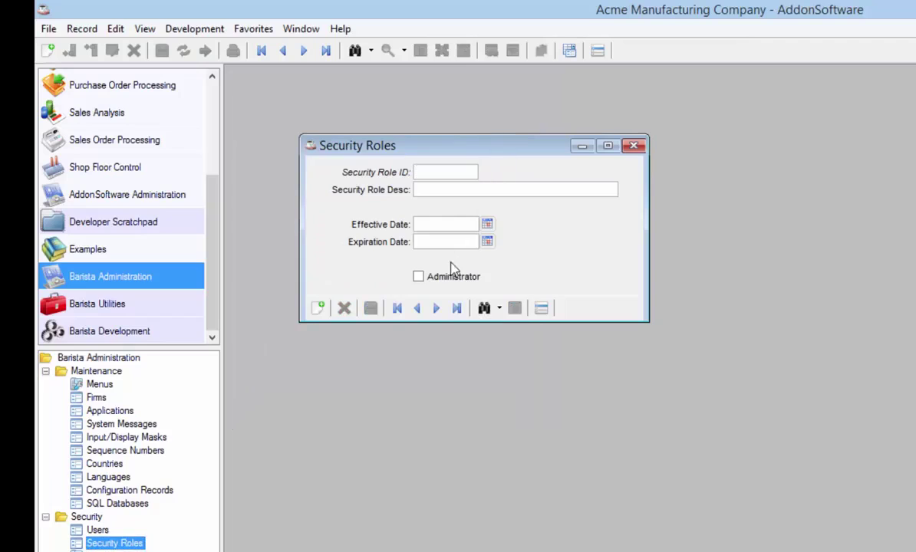
{"action": "left_click", "coordinate": [436, 308]}
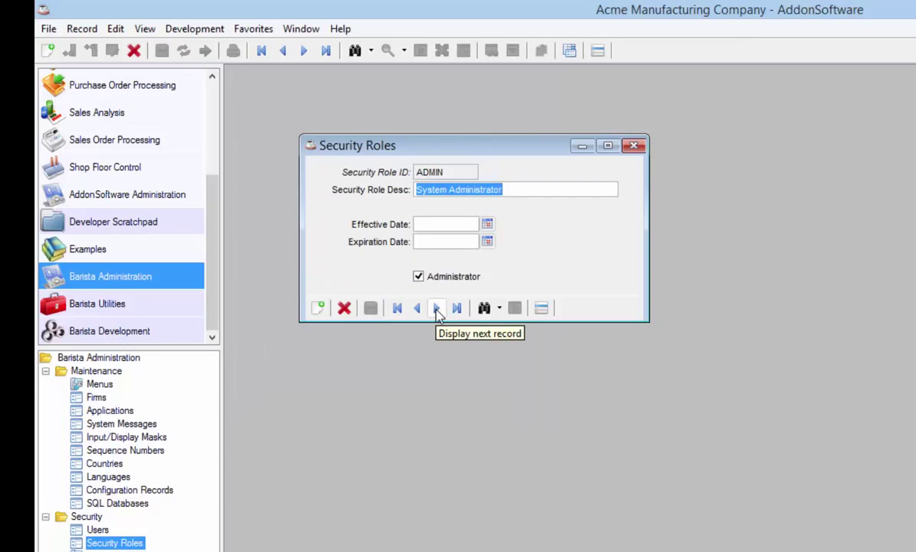
{"action": "left_click", "coordinate": [436, 308]}
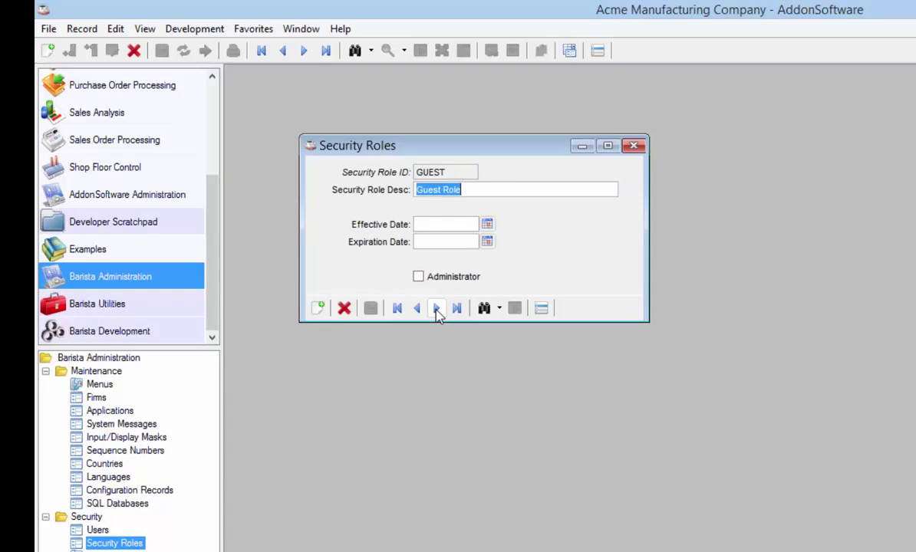
{"action": "left_click", "coordinate": [455, 226]}
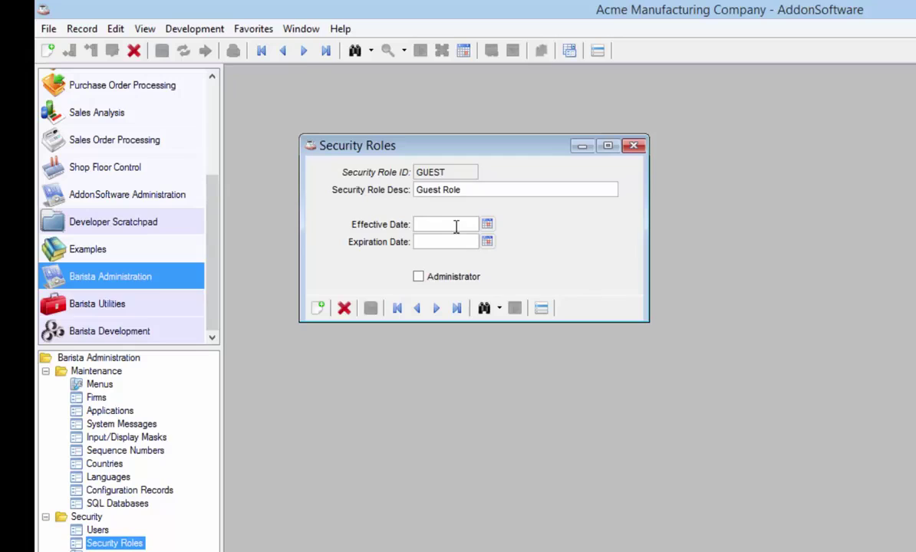
{"action": "left_click", "coordinate": [418, 275]}
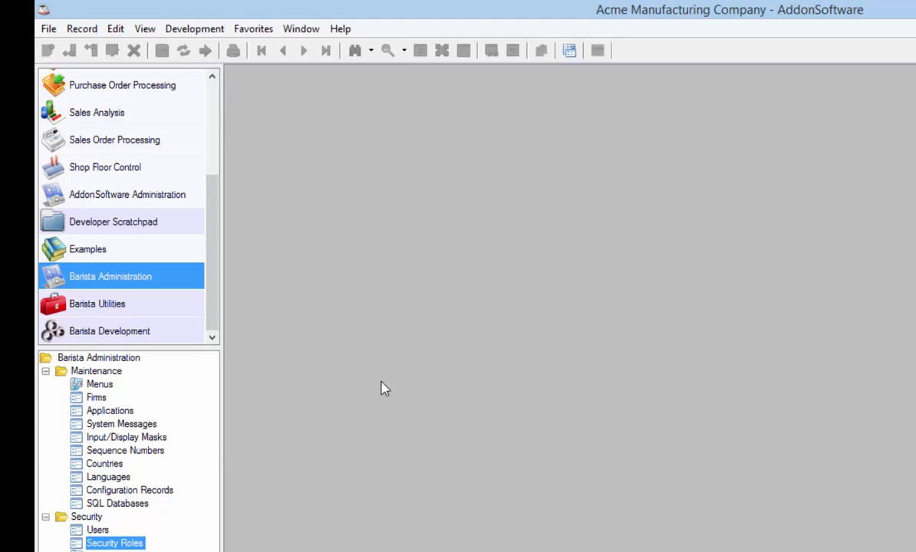
Open Security Administration and compare the task permissions of the GUEST and RESTRICT roles
{"action": "left_click", "coordinate": [95, 409]}
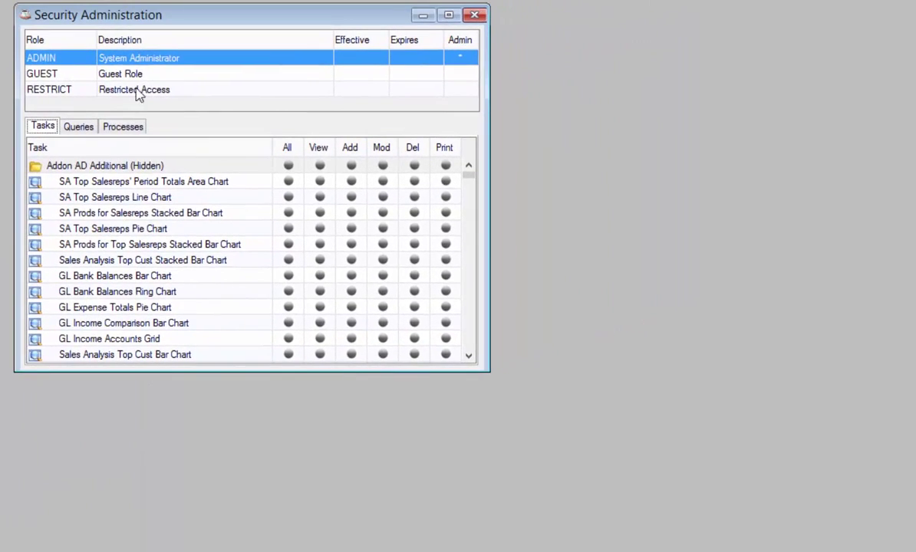
{"action": "left_click", "coordinate": [136, 75]}
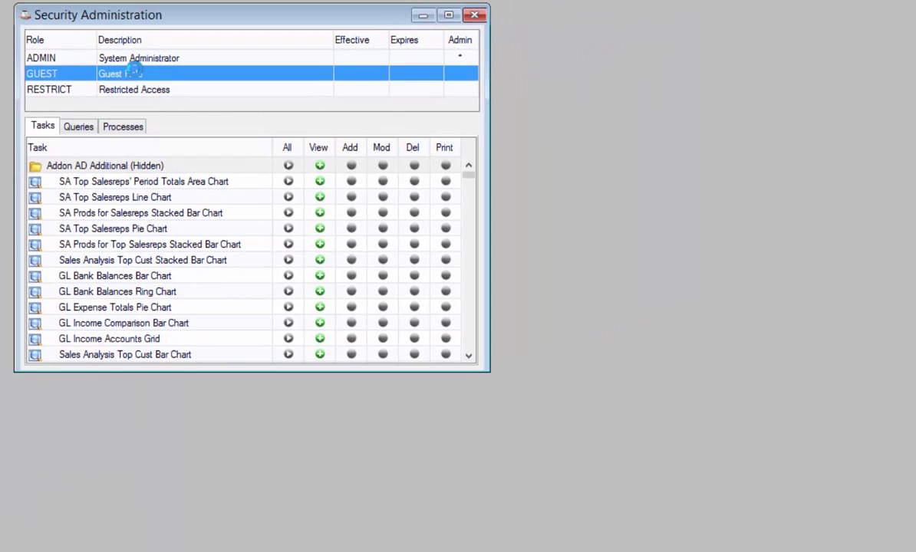
{"action": "left_click", "coordinate": [134, 90]}
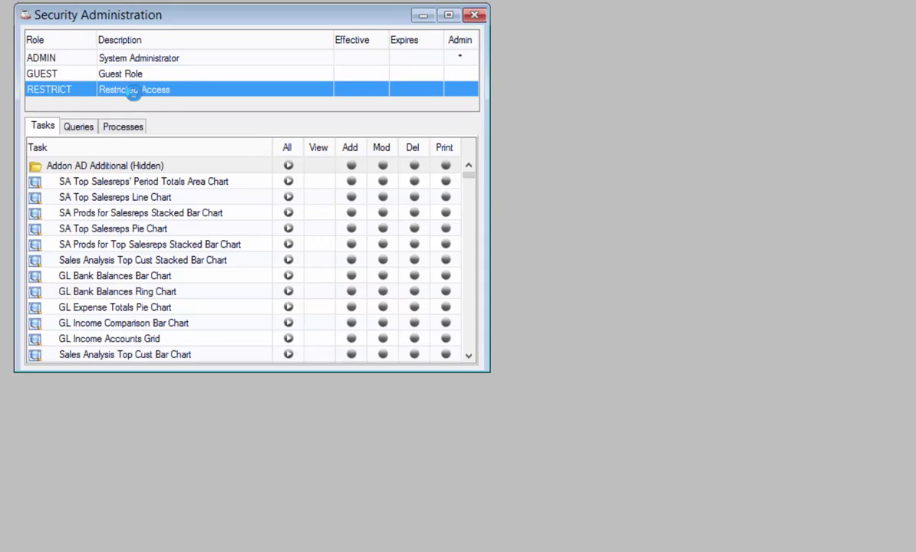
{"action": "key", "text": "Up"}
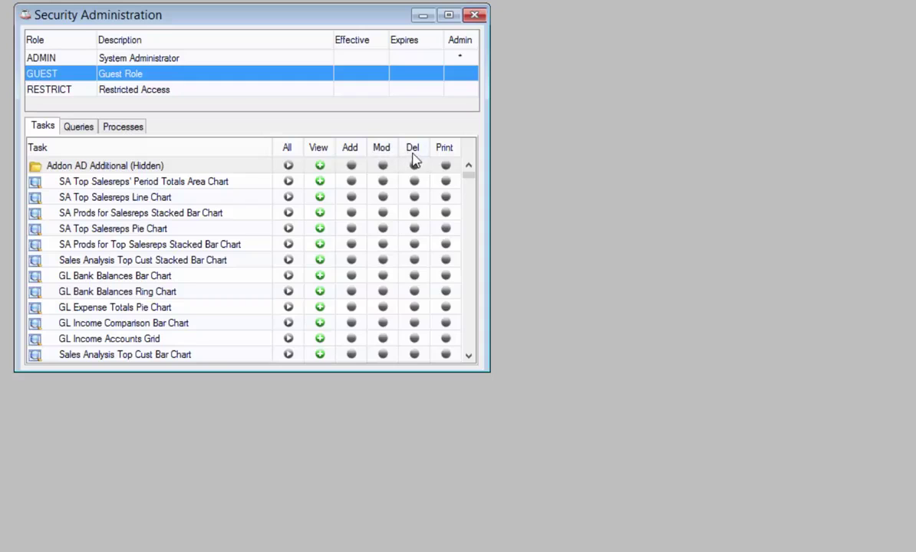
Grant the GUEST role the Add and Mod permissions for the Terms Codes task
{"action": "left_click_drag", "start_coordinate": [470, 177], "coordinate": [470, 209]}
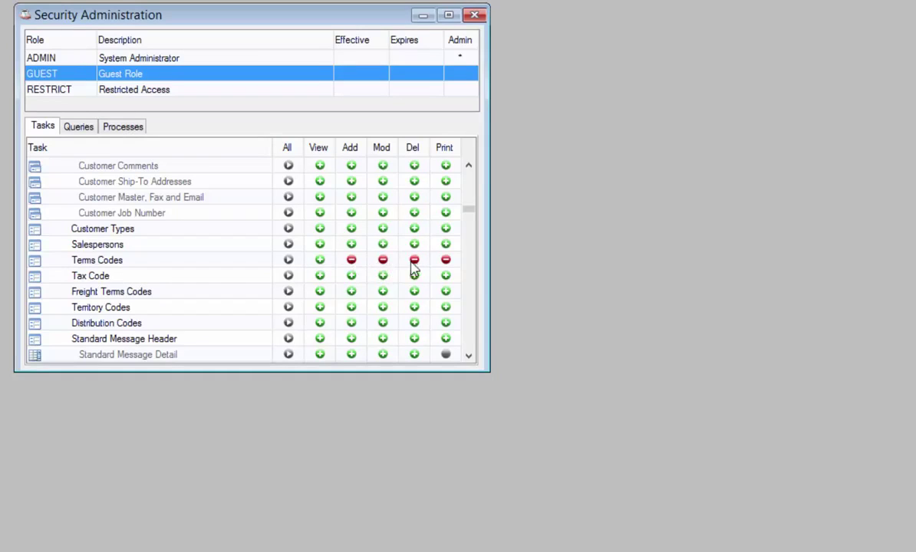
{"action": "left_click", "coordinate": [351, 261]}
{"action": "left_click", "coordinate": [383, 260]}
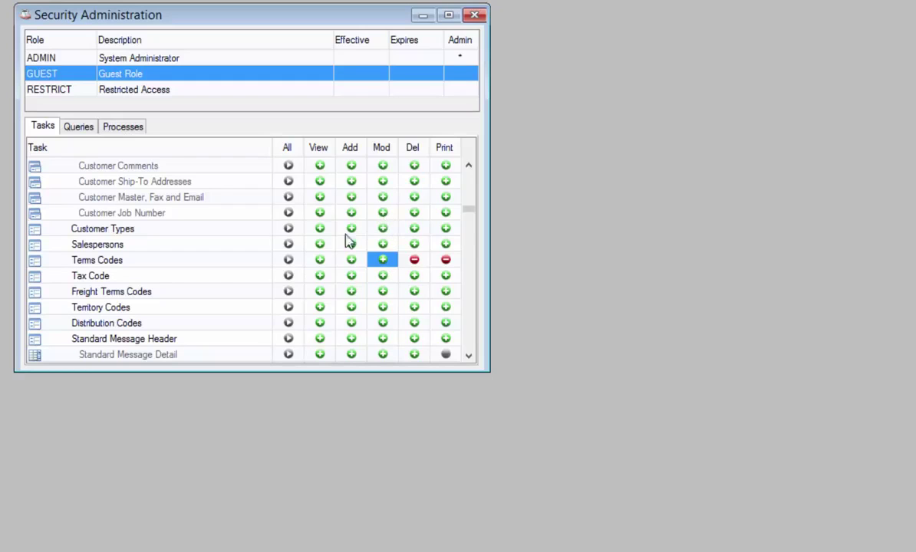
Mark the Terms Code column of the Terms Codes task for Add, Mod and Del auditing, and close the security windows without confirming
{"action": "double_click", "coordinate": [111, 264]}
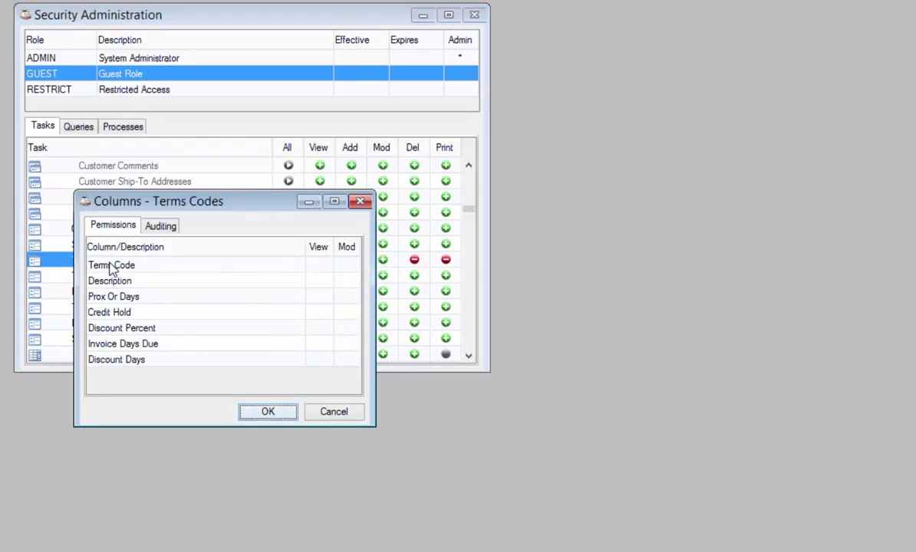
{"action": "left_click", "coordinate": [161, 227]}
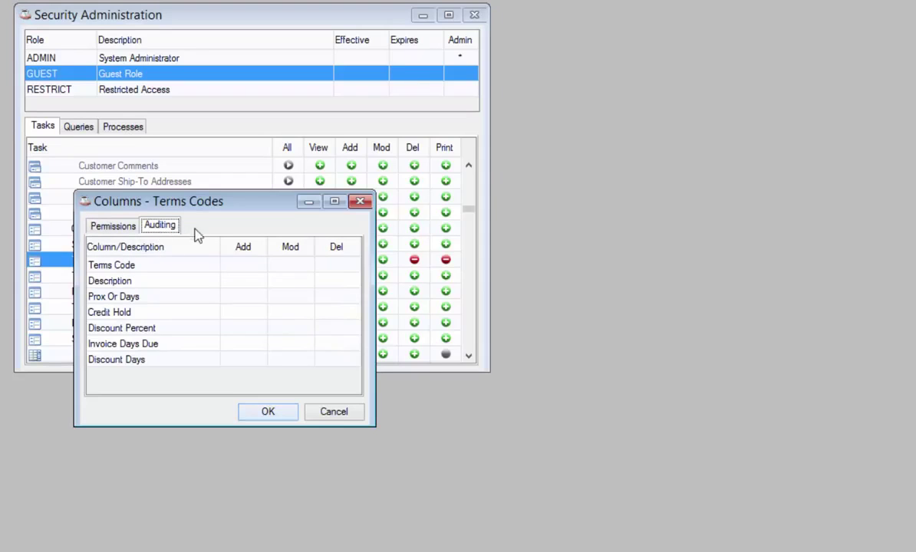
{"action": "left_click", "coordinate": [244, 265]}
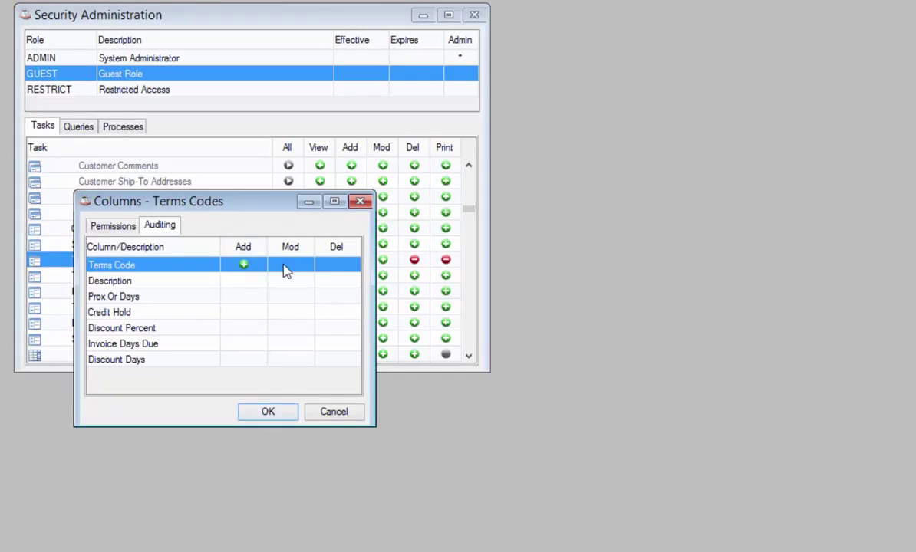
{"action": "left_click", "coordinate": [290, 265]}
{"action": "left_click", "coordinate": [339, 265]}
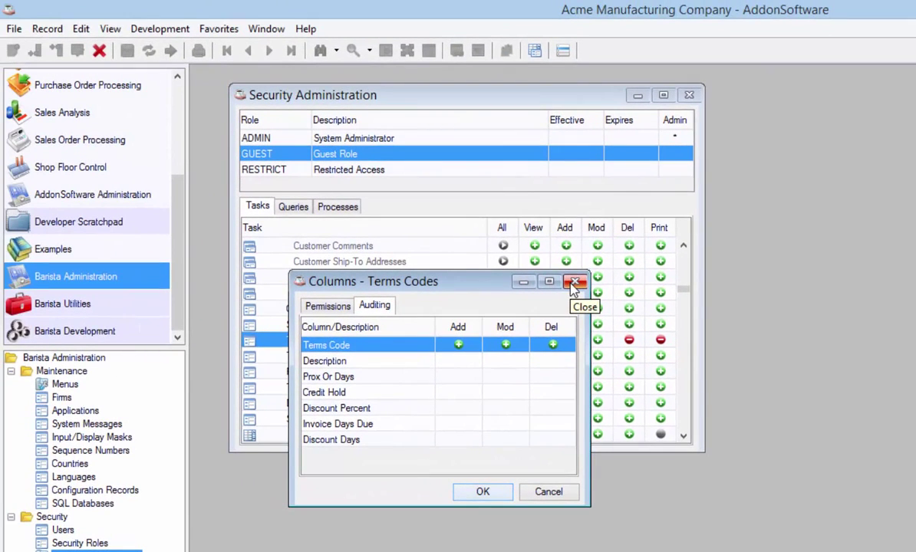
{"action": "left_click", "coordinate": [574, 283]}
{"action": "left_click", "coordinate": [669, 447]}
Open the Accounts Payable Aging Report and run it with its default selections
{"action": "scroll", "coordinate": [176, 103], "scroll_direction": "up", "scroll_amount": 3}
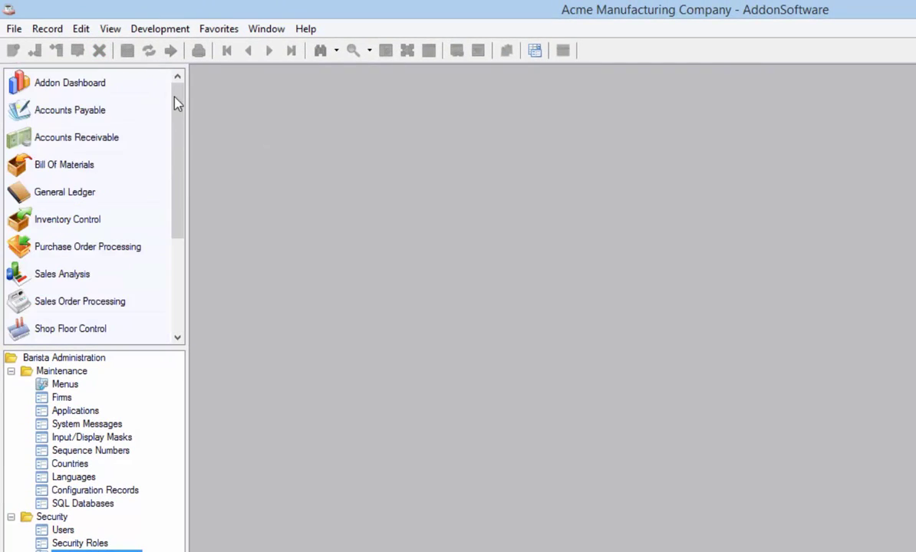
{"action": "left_click", "coordinate": [114, 112]}
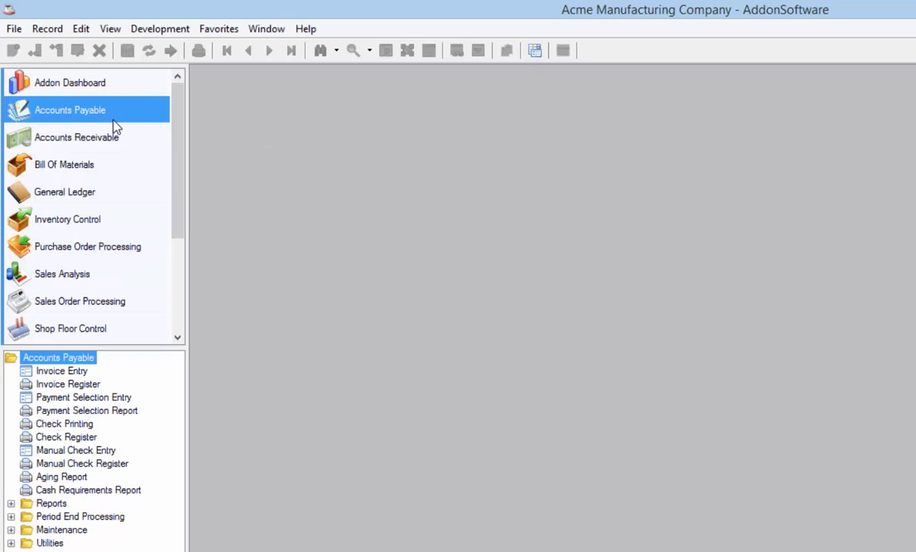
{"action": "double_click", "coordinate": [65, 477]}
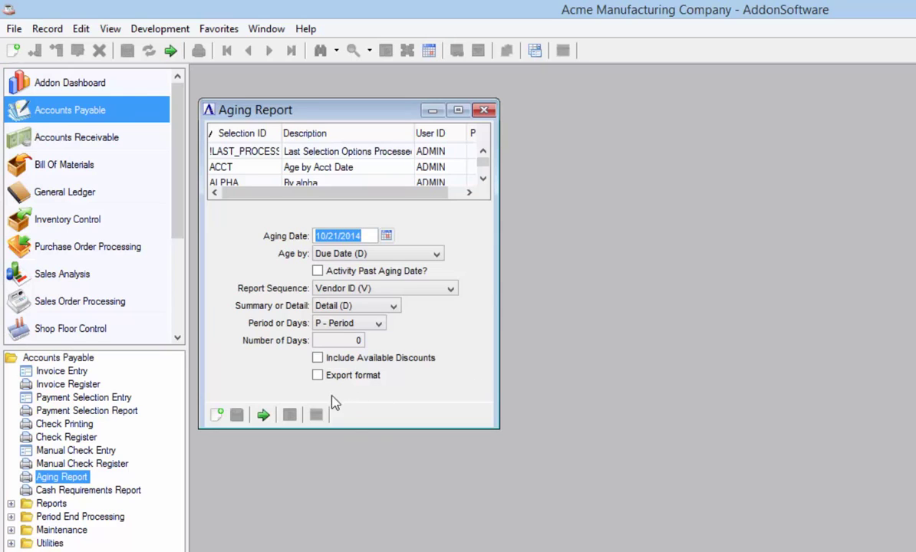
{"action": "left_click", "coordinate": [263, 416]}
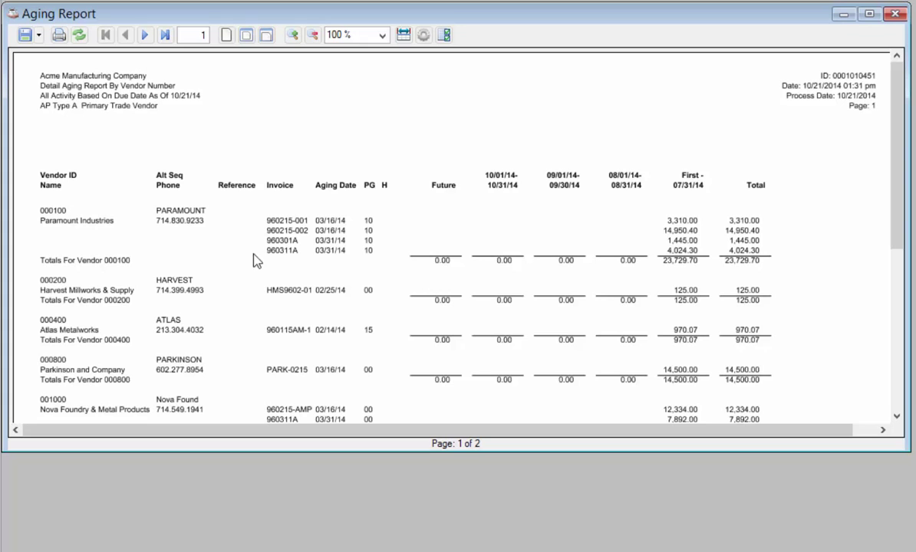
Widen the report's Vendor ID/Name column, save the column adjustment and refresh the Aging Report
{"action": "left_click", "coordinate": [404, 36]}
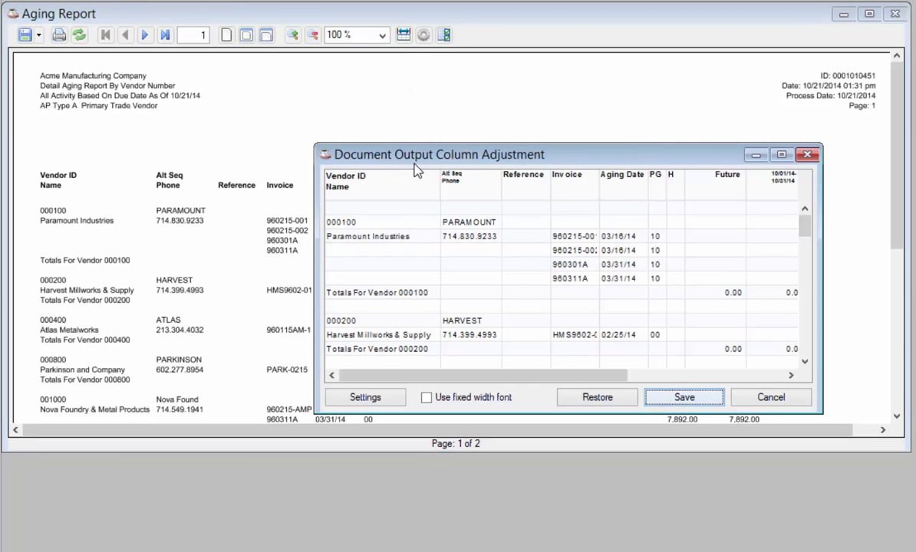
{"action": "left_click_drag", "start_coordinate": [444, 187], "coordinate": [492, 188]}
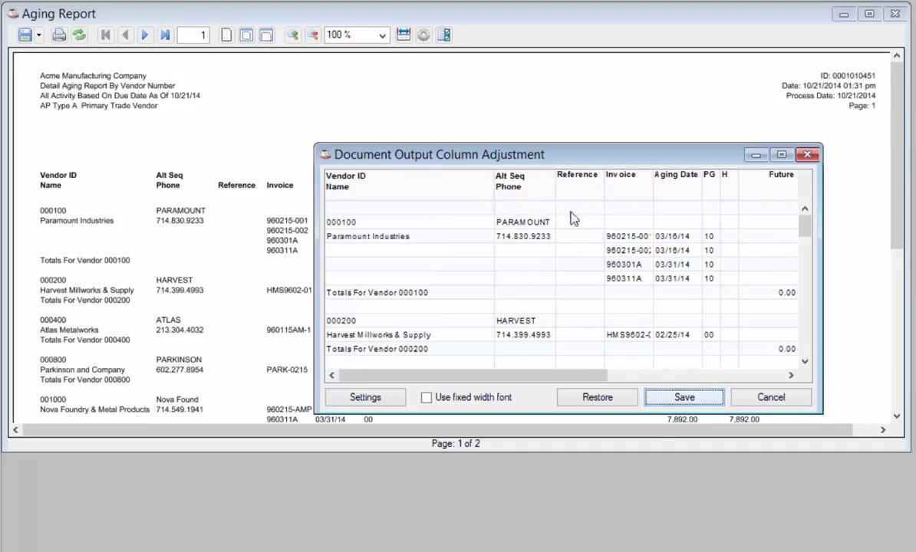
{"action": "left_click", "coordinate": [699, 398]}
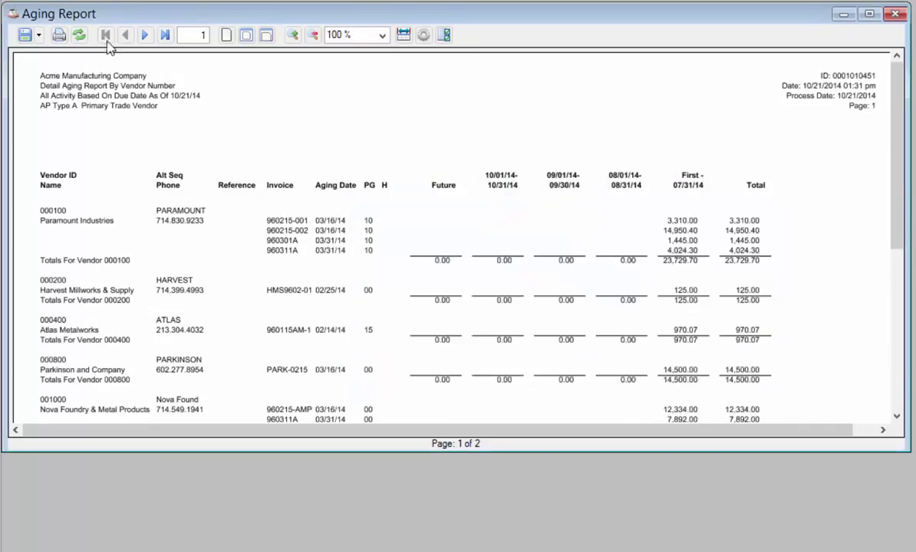
{"action": "left_click", "coordinate": [79, 35]}
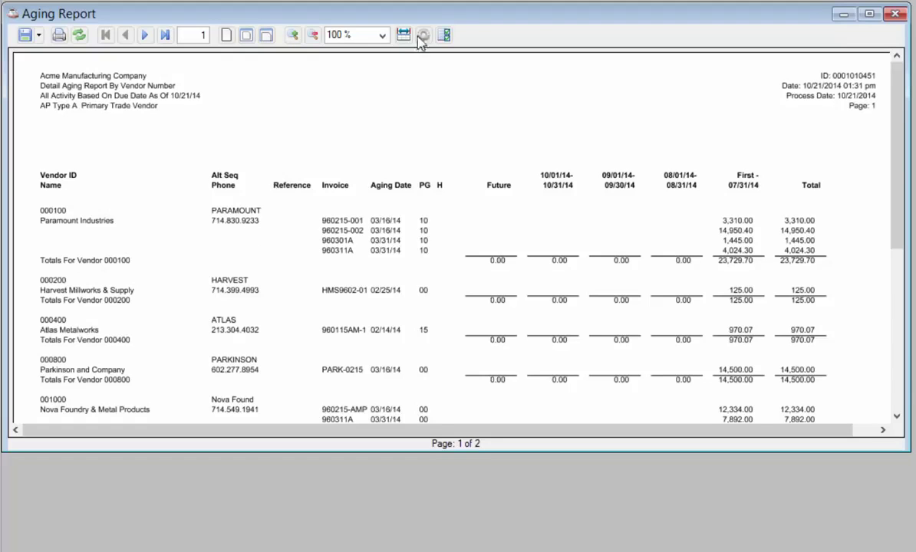
Mark the report's Portable Document File (.pdf) output for Disk, Email and Fax, and close the output selection without creating it
{"action": "left_click", "coordinate": [445, 35]}
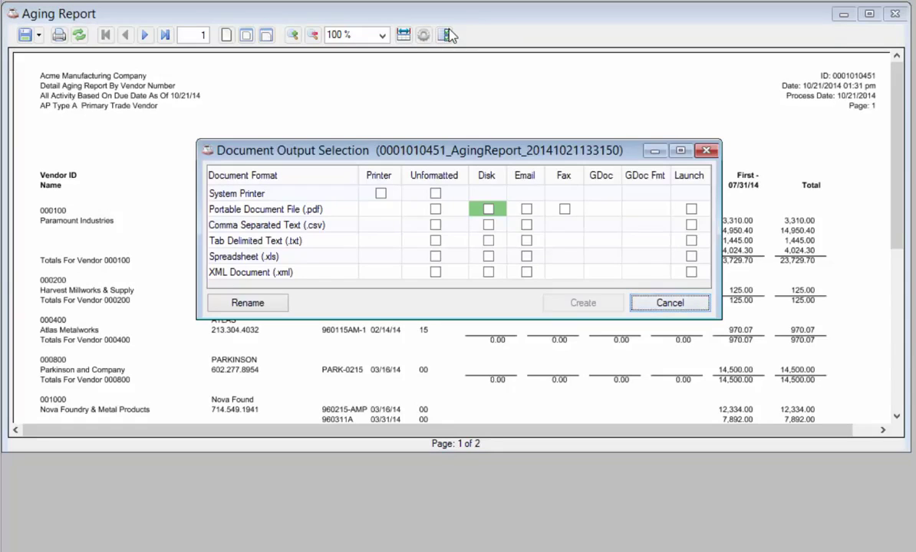
{"action": "left_click", "coordinate": [291, 225]}
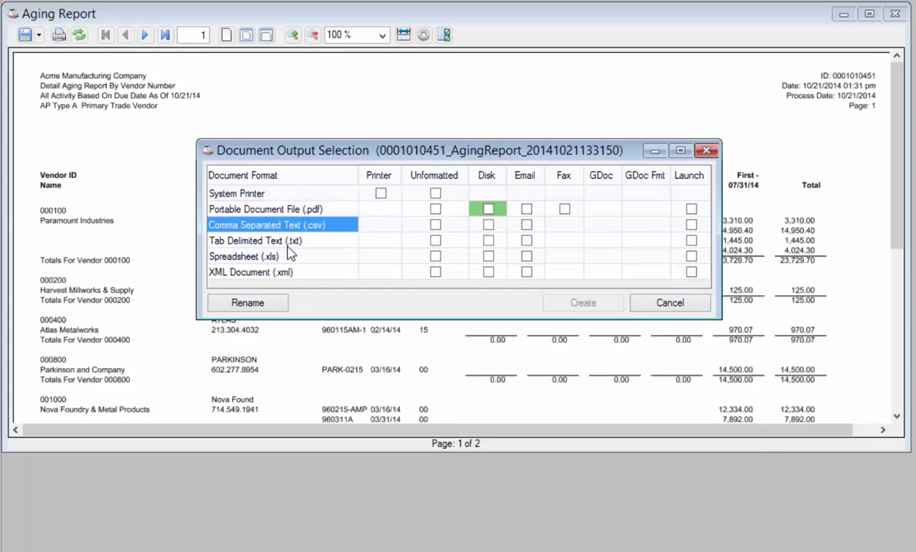
{"action": "left_click", "coordinate": [488, 209]}
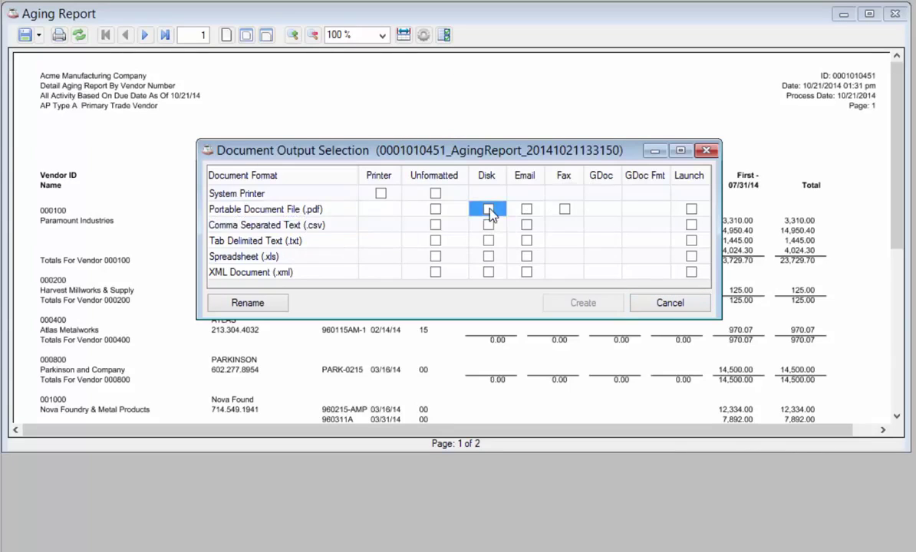
{"action": "left_click", "coordinate": [526, 208]}
{"action": "left_click", "coordinate": [564, 208]}
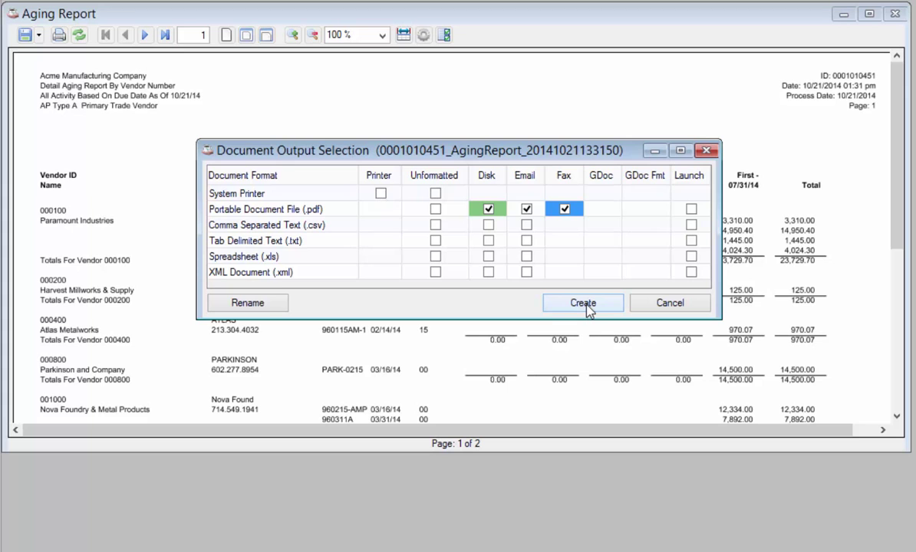
{"action": "left_click", "coordinate": [706, 151]}
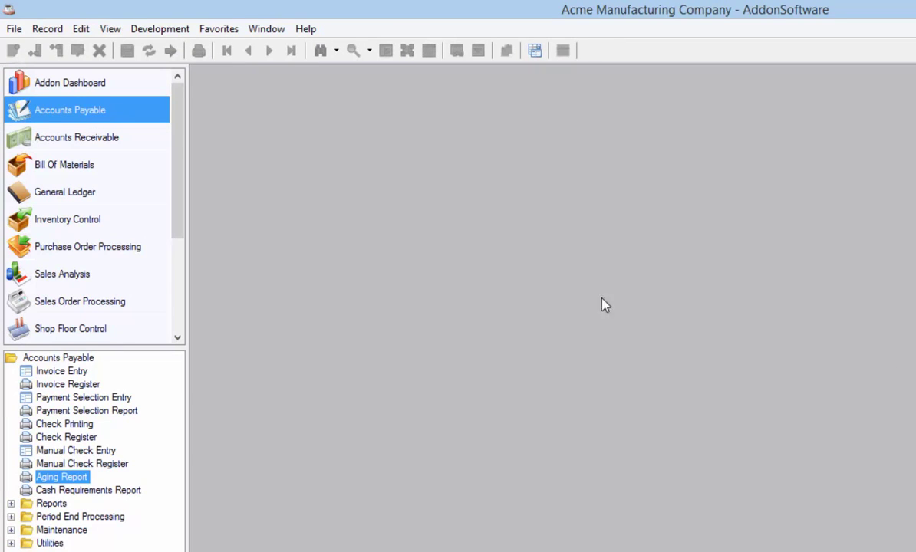
Open the Customers form in Accounts Receivable and load the first customer record
{"action": "left_click", "coordinate": [95, 141]}
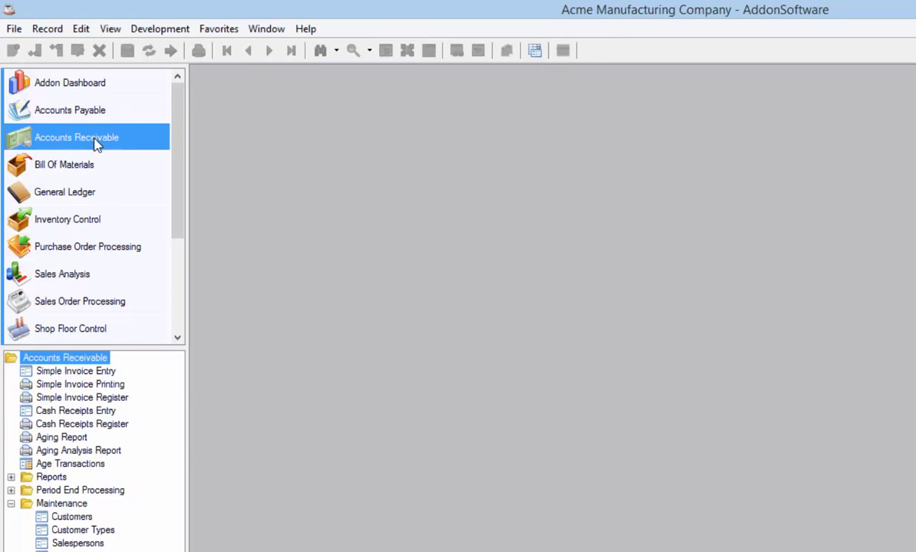
{"action": "double_click", "coordinate": [84, 517]}
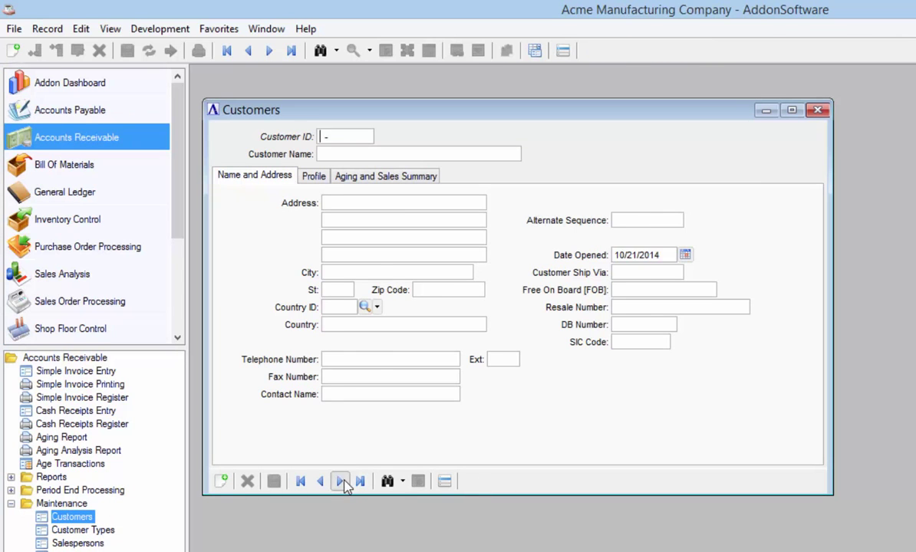
{"action": "left_click", "coordinate": [340, 481]}
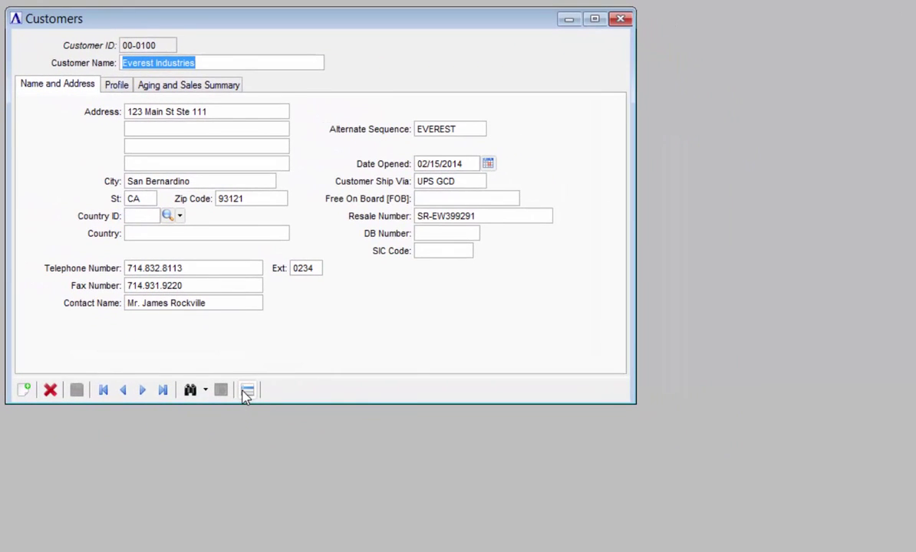
Generate an on-demand statement by invoice date for Everest Industries and open the statement's save options
{"action": "left_click", "coordinate": [246, 391]}
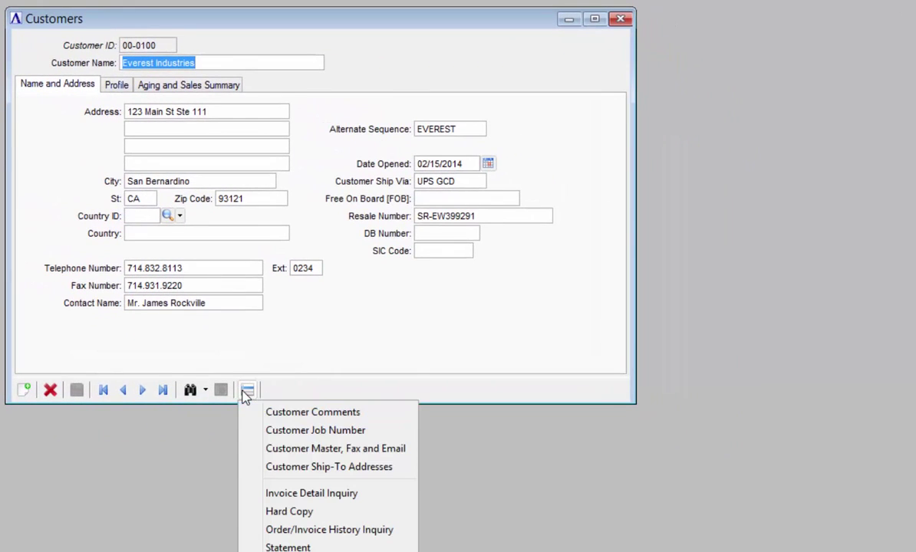
{"action": "left_click", "coordinate": [276, 547]}
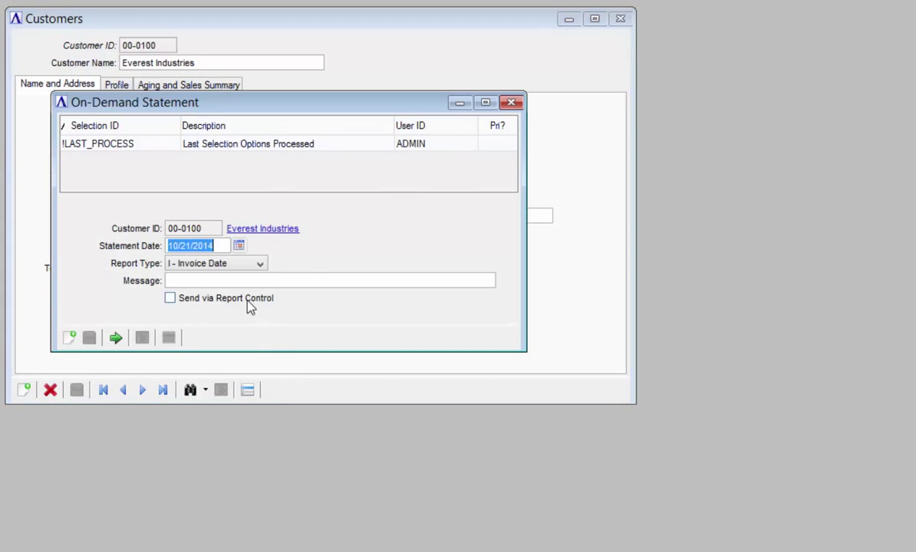
{"action": "left_click", "coordinate": [116, 338]}
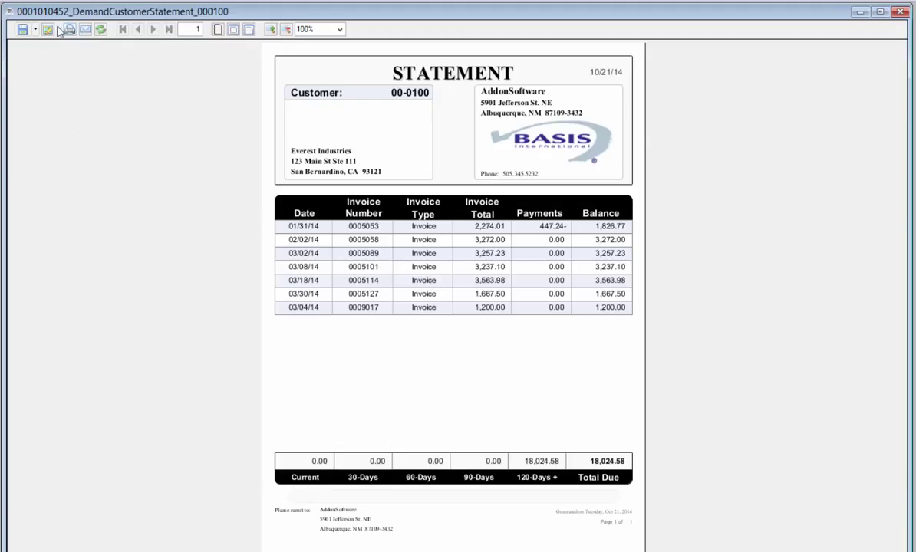
{"action": "left_click", "coordinate": [33, 31]}
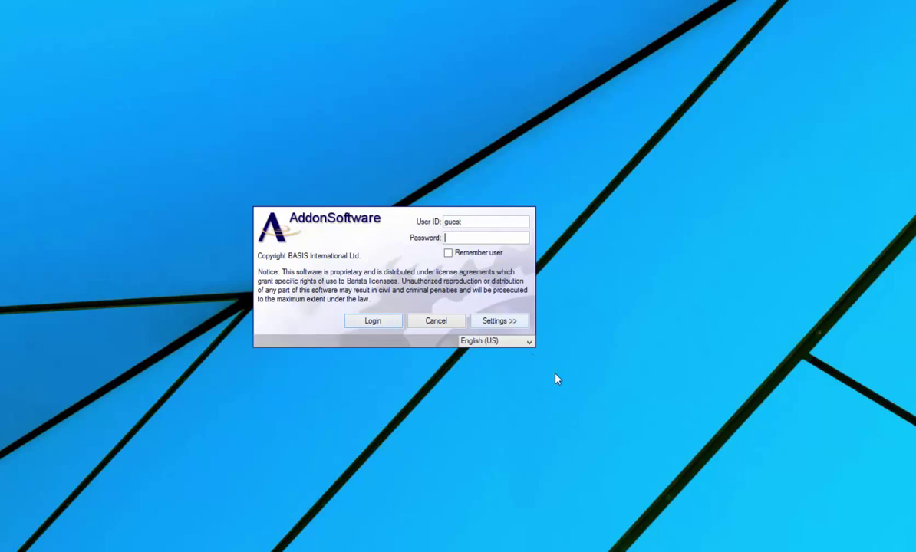
Set the login language to Español (MX) and log in as the guest user
{"action": "left_click", "coordinate": [528, 341]}
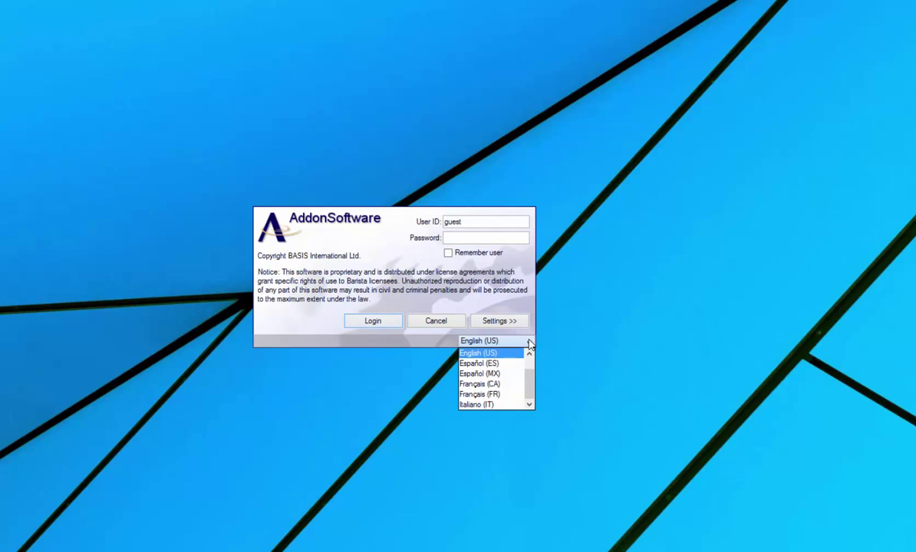
{"action": "left_click", "coordinate": [488, 375]}
{"action": "left_click", "coordinate": [331, 323]}
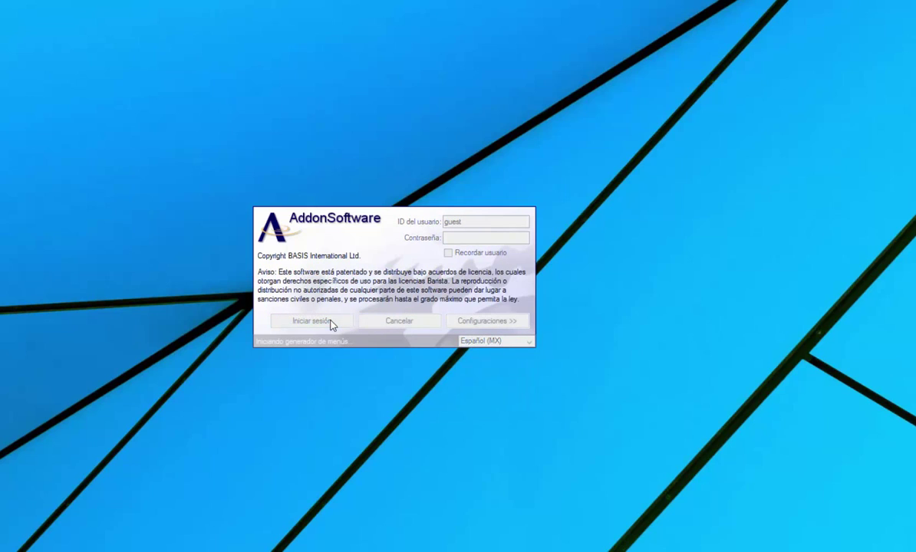